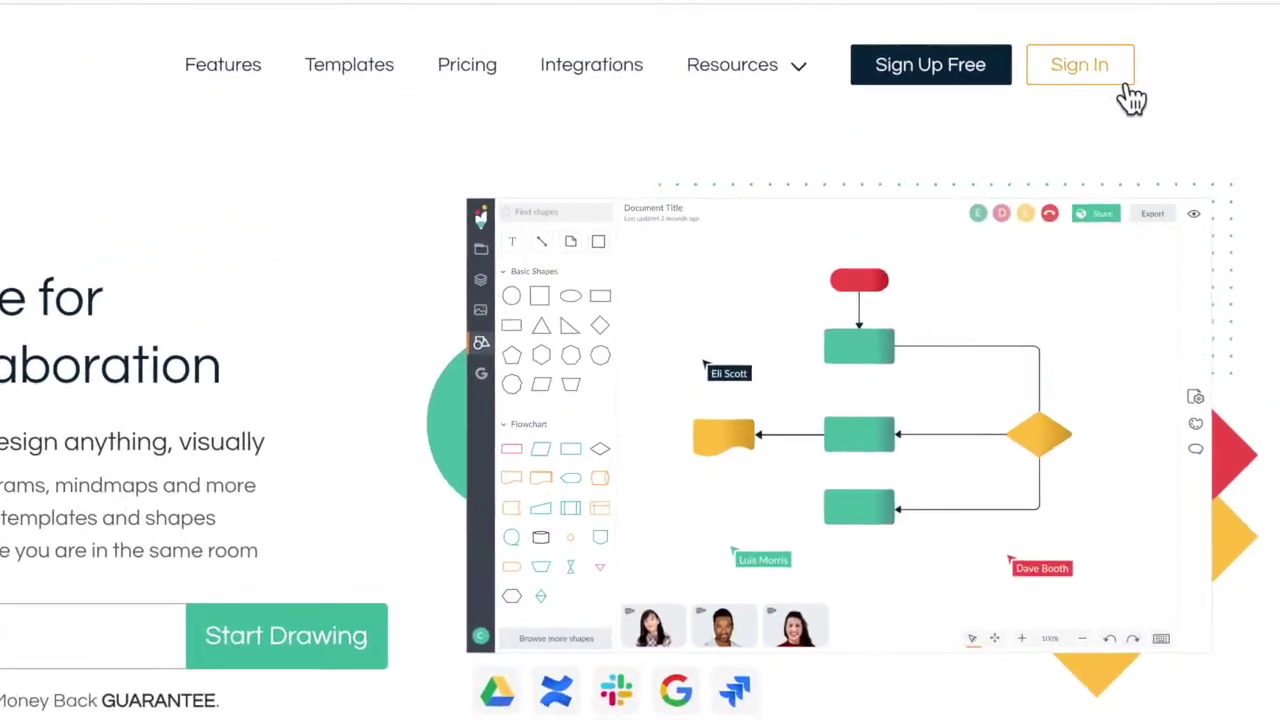
Sign in with Google and view the Public, Personal and Team plan pricing
click(1045, 145)
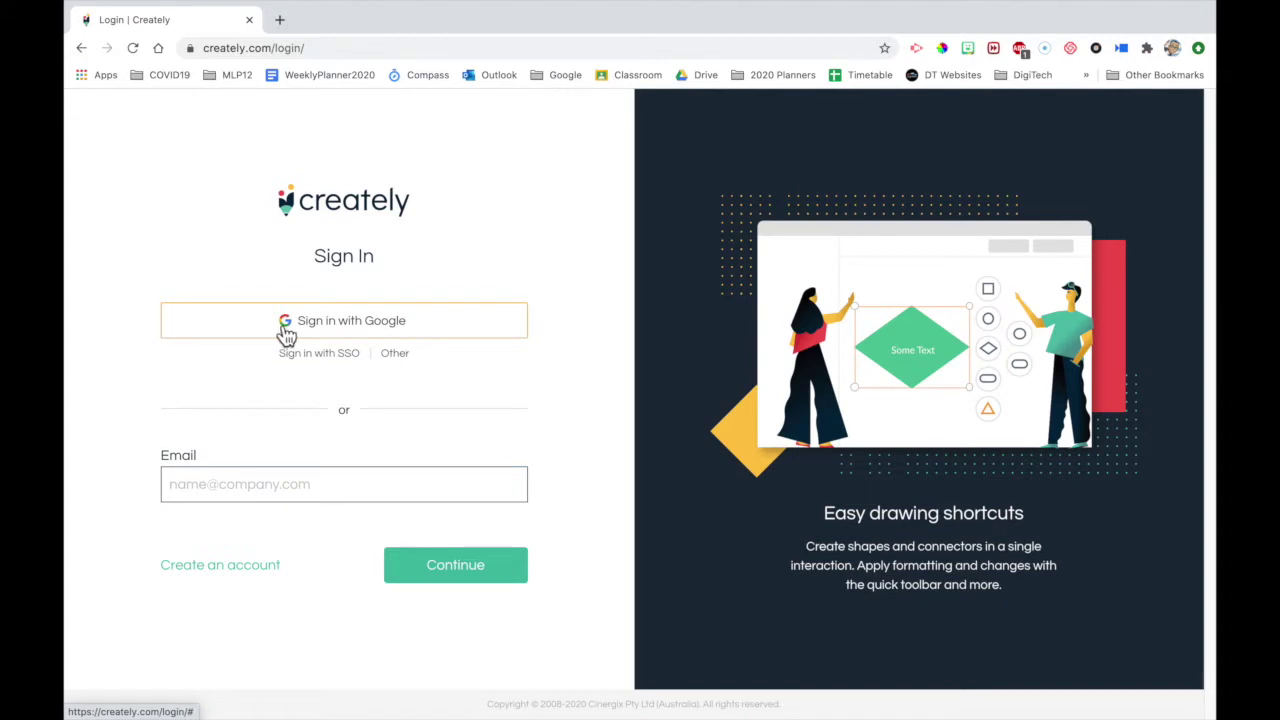
click(350, 322)
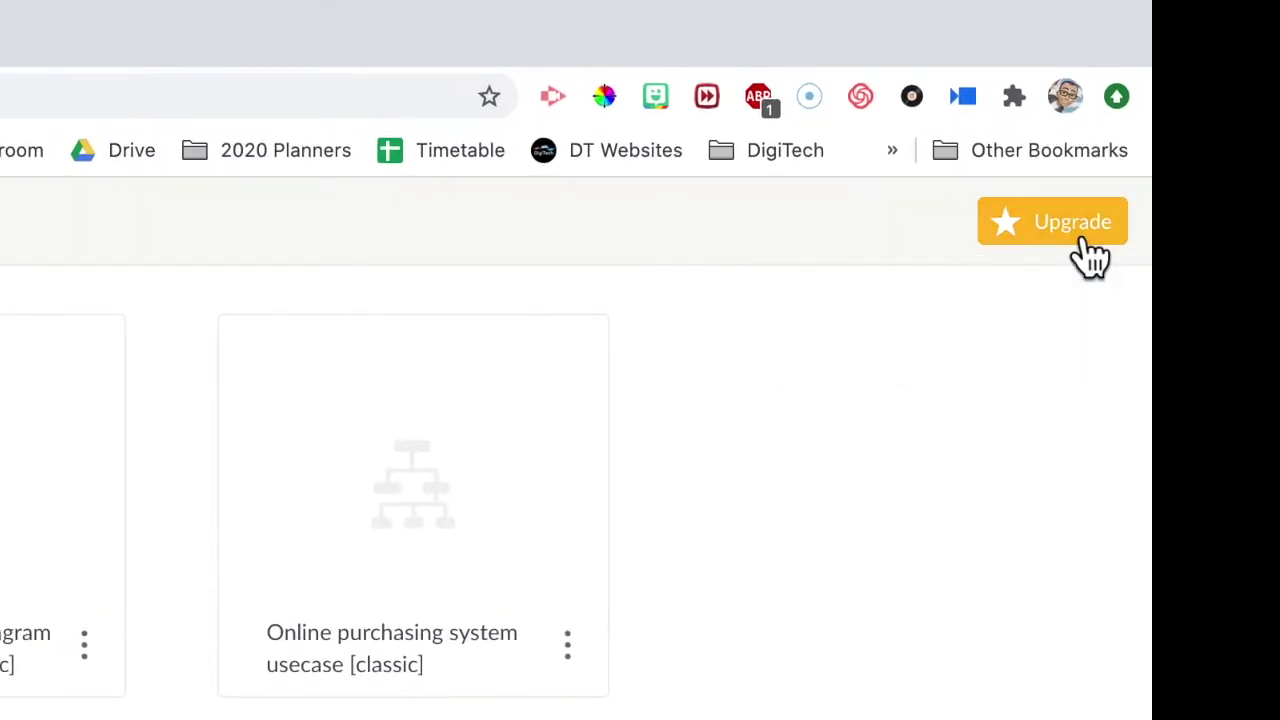
click(1083, 241)
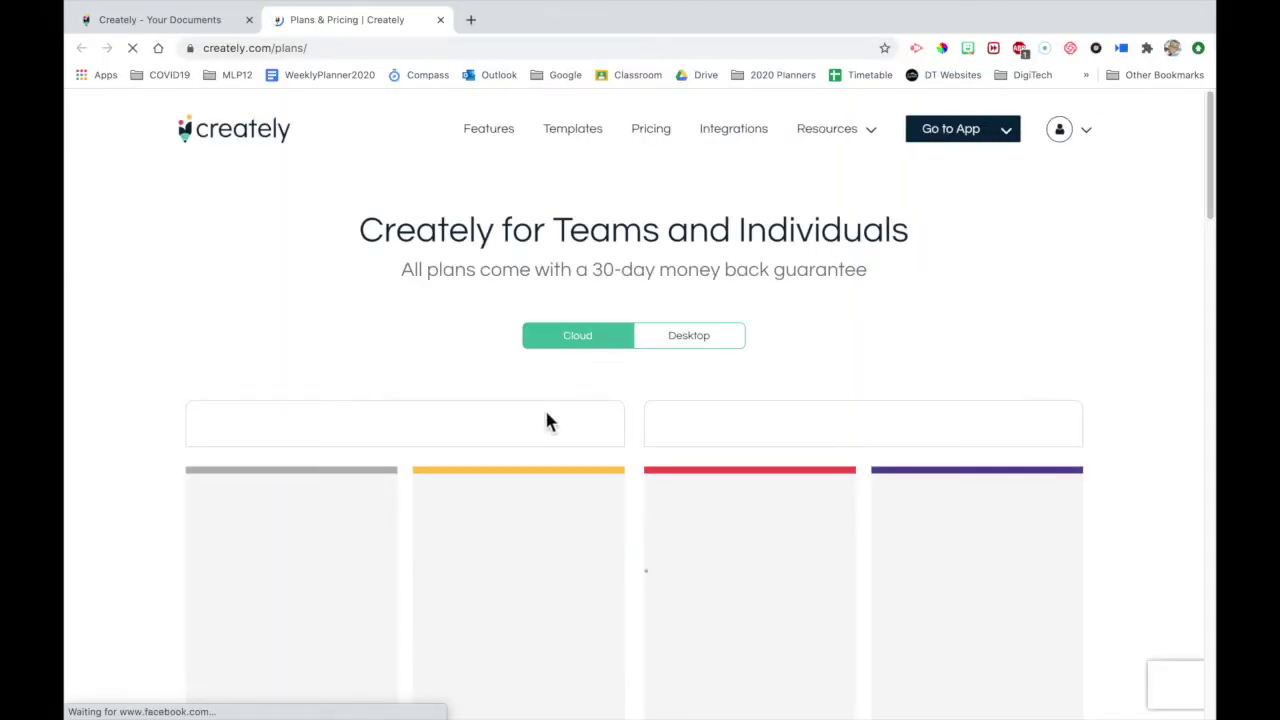
scroll(189, 363, down, 2)
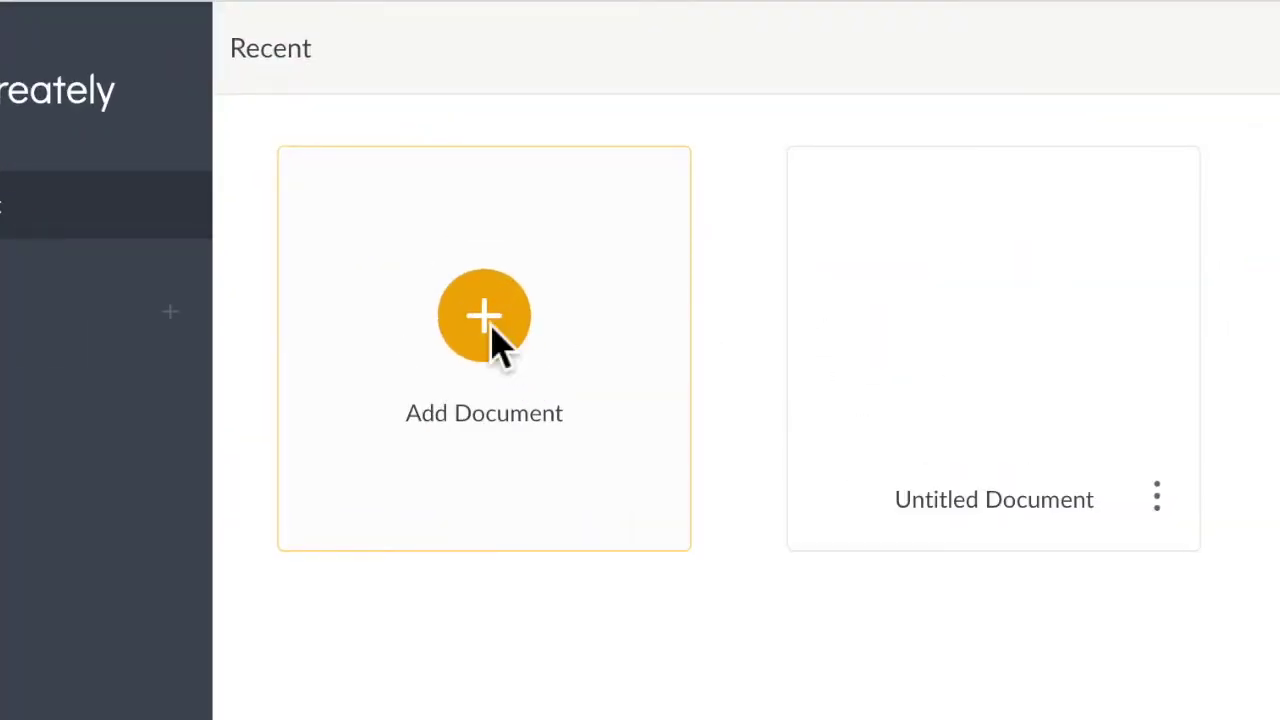
Open a new Untitled Document with the Flowchart and Simple Shapes libraries
click(492, 333)
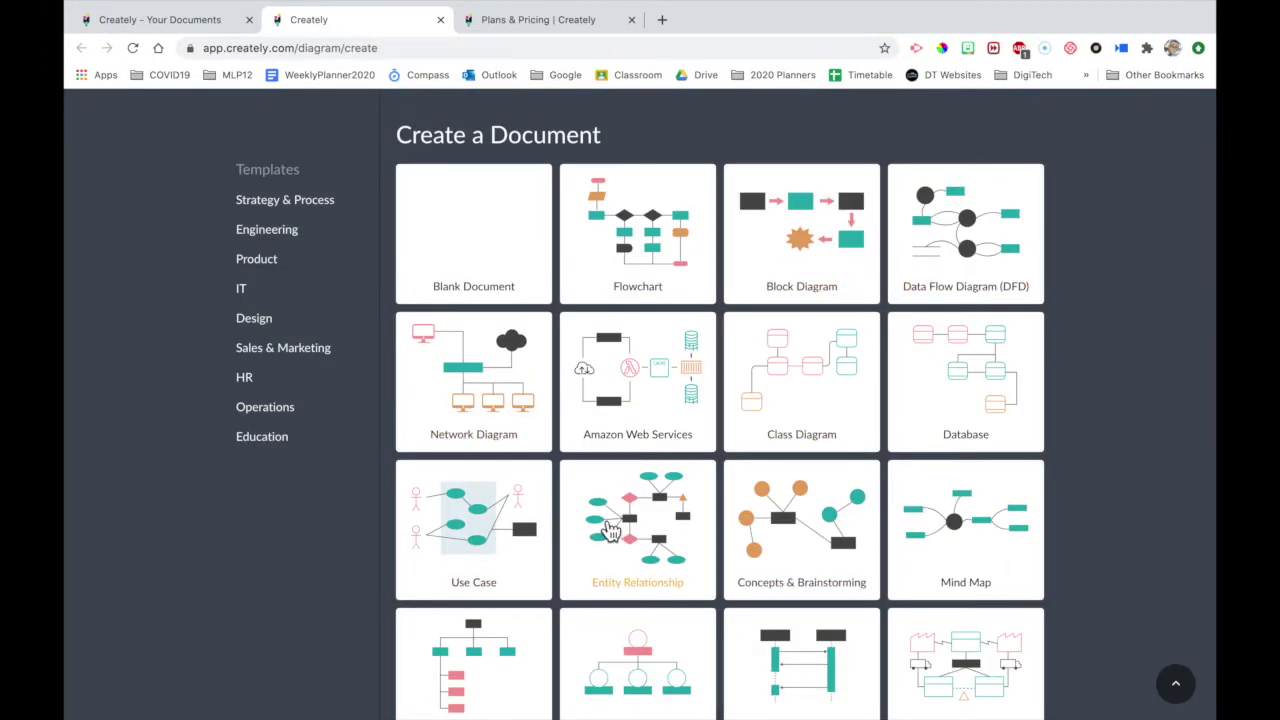
scroll(608, 531, down, 3)
scroll(608, 531, up, 3)
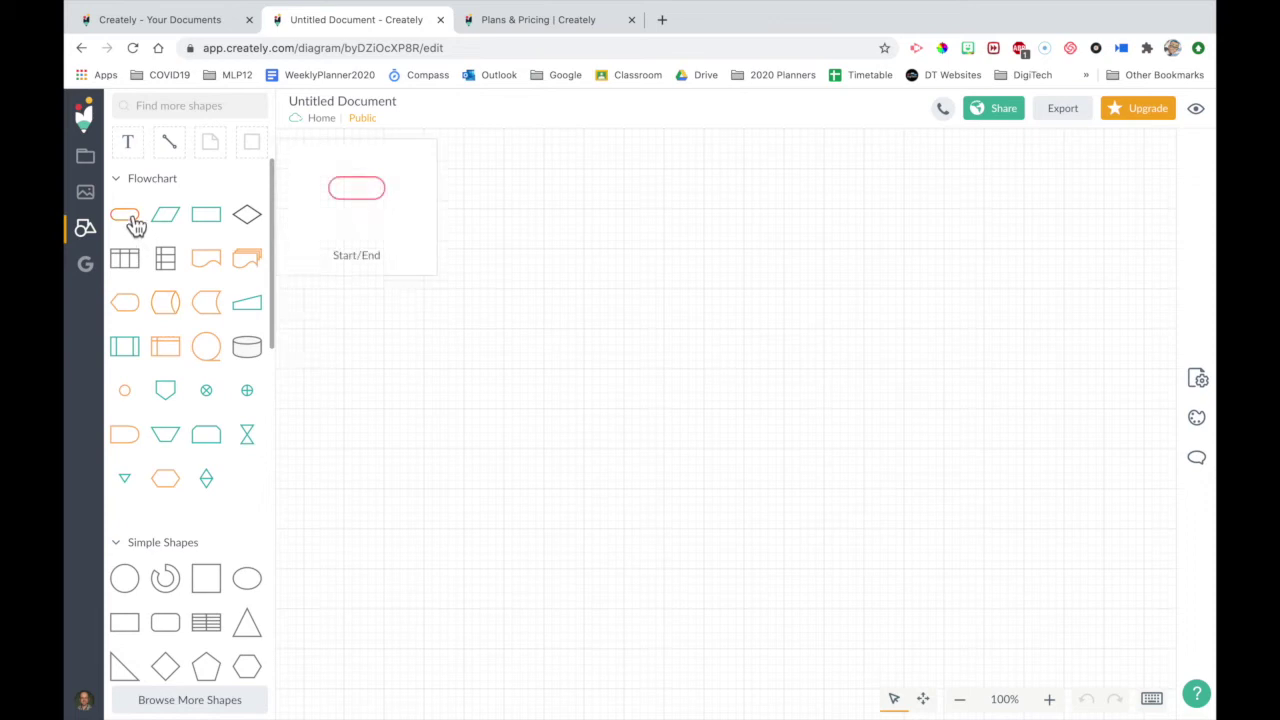
Add a 'Start' terminator with a connected decision diamond aligned directly beneath it
drag(136, 227, 351, 180)
text(Start)
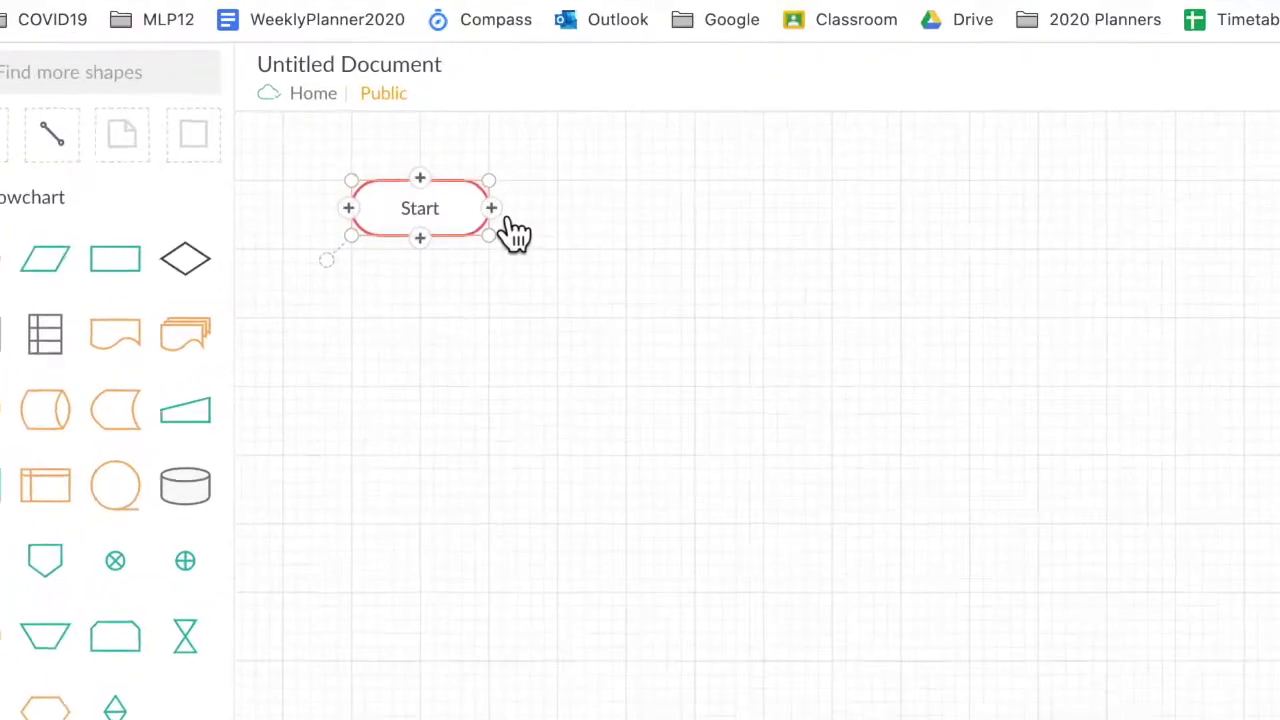
mouse_move(553, 246)
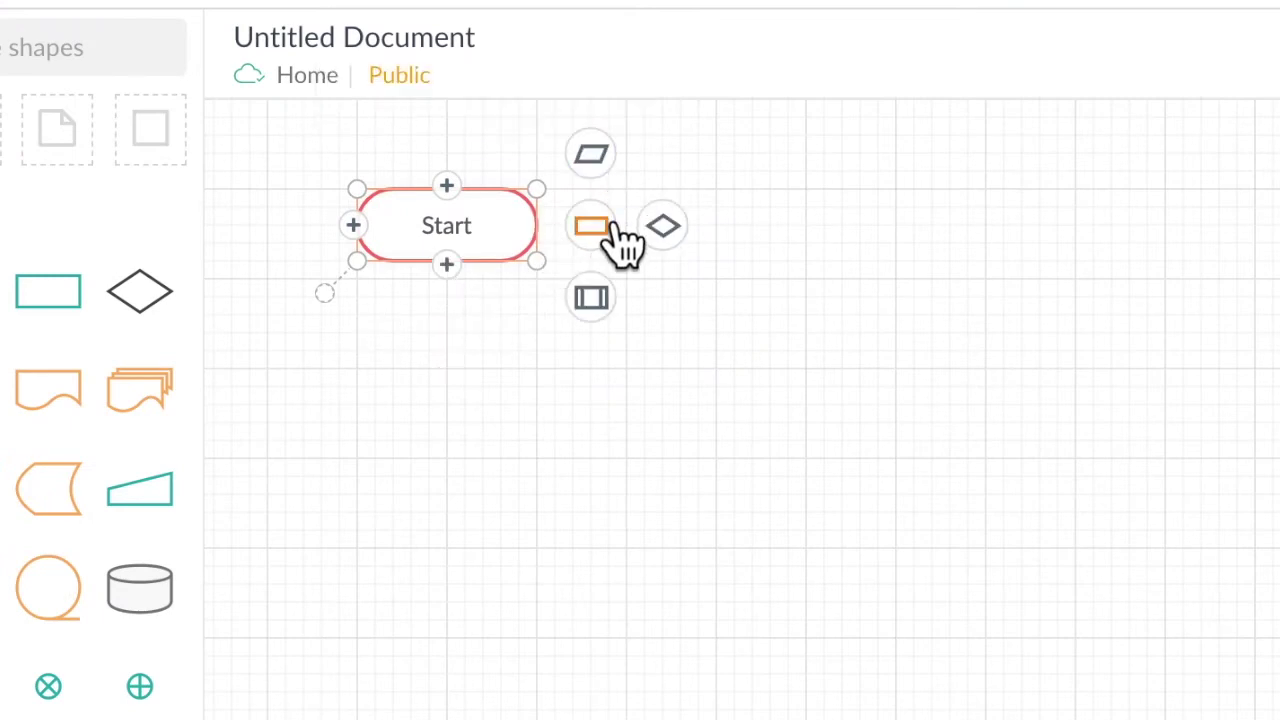
mouse_move(471, 306)
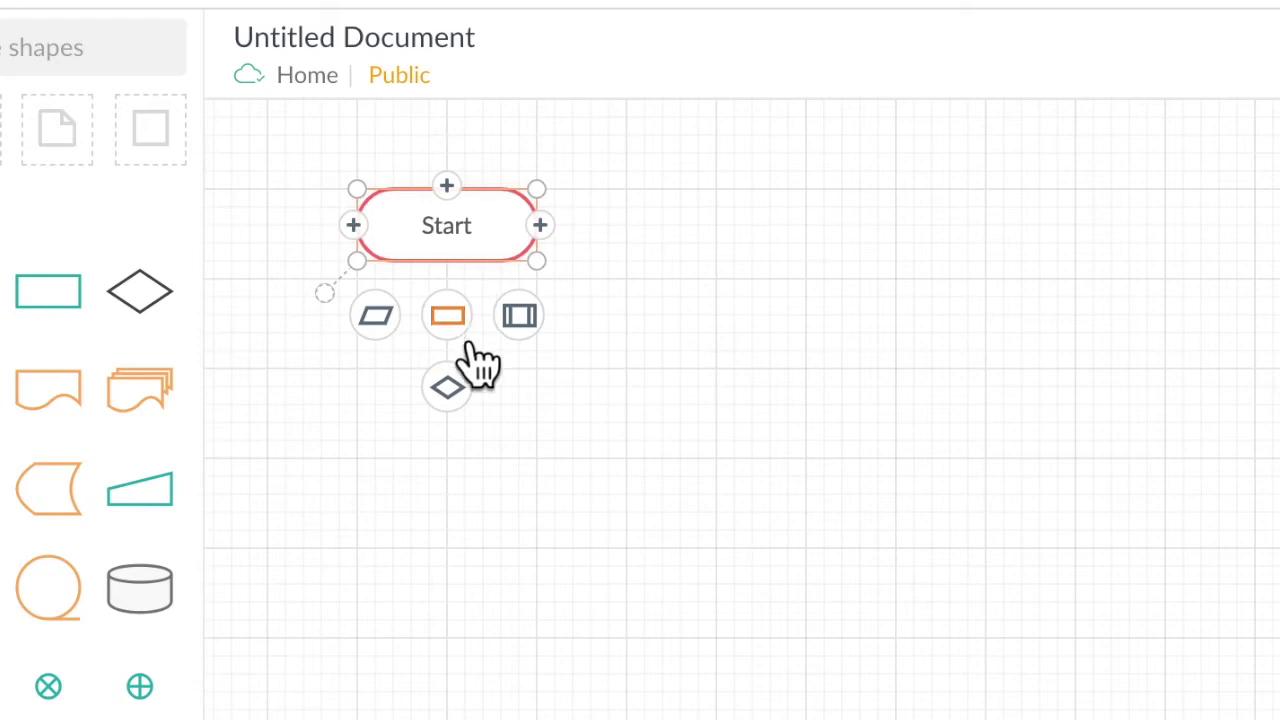
click(452, 392)
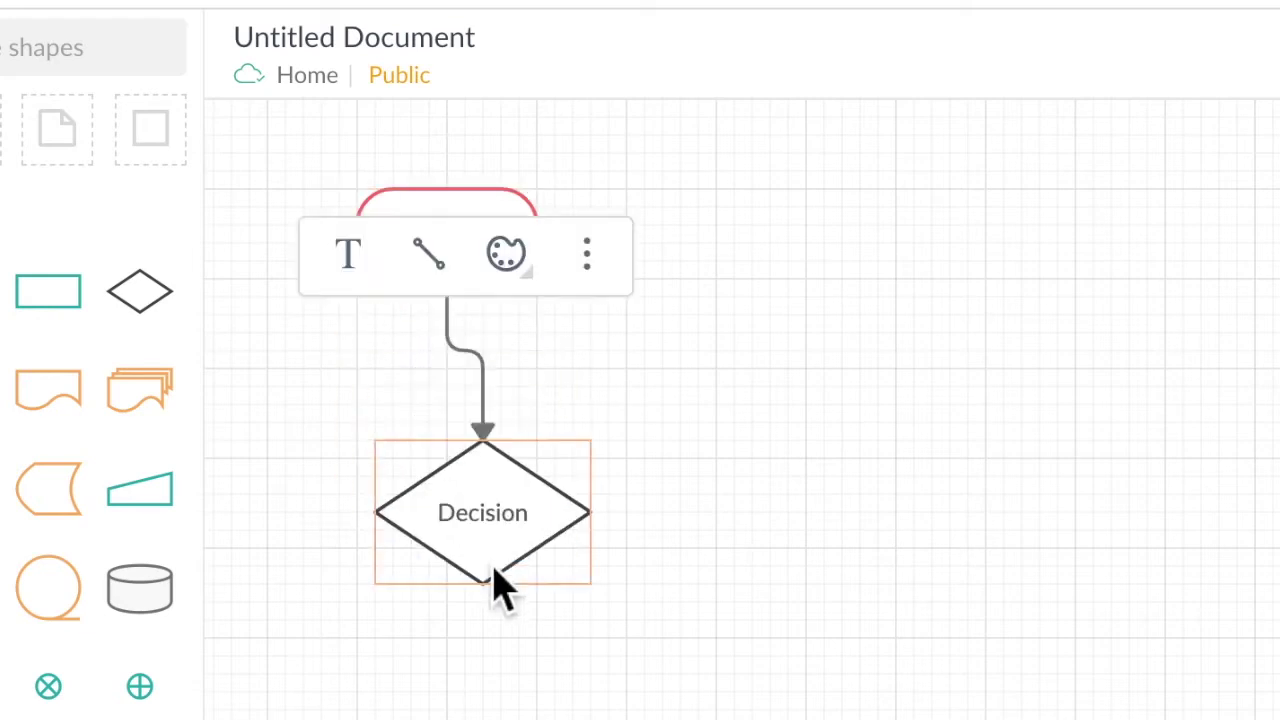
drag(447, 598, 404, 506)
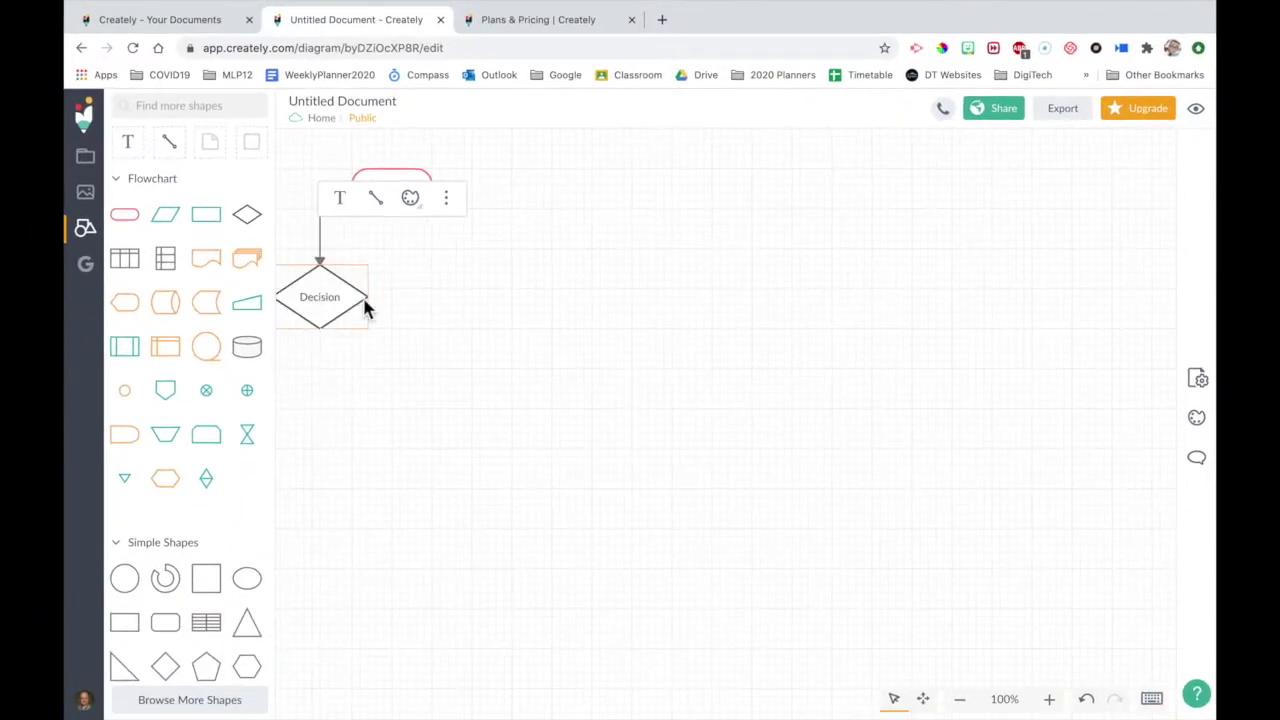
drag(365, 308, 396, 310)
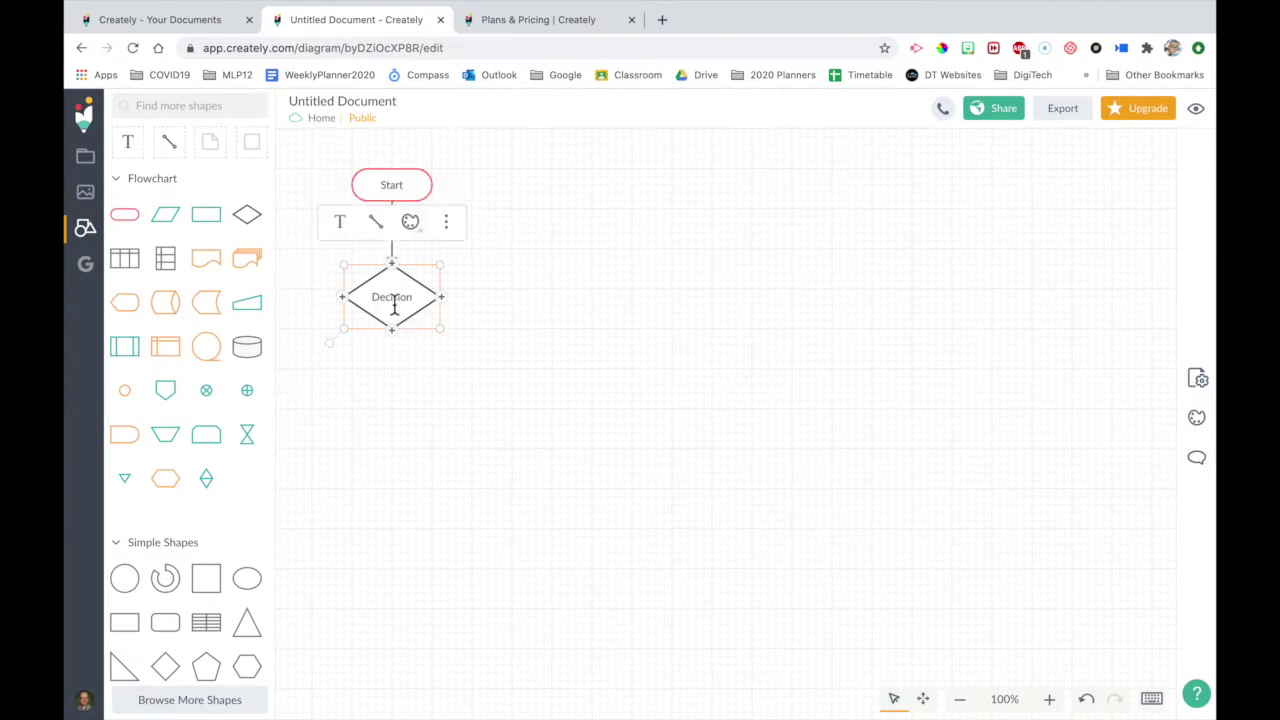
double_click(394, 308)
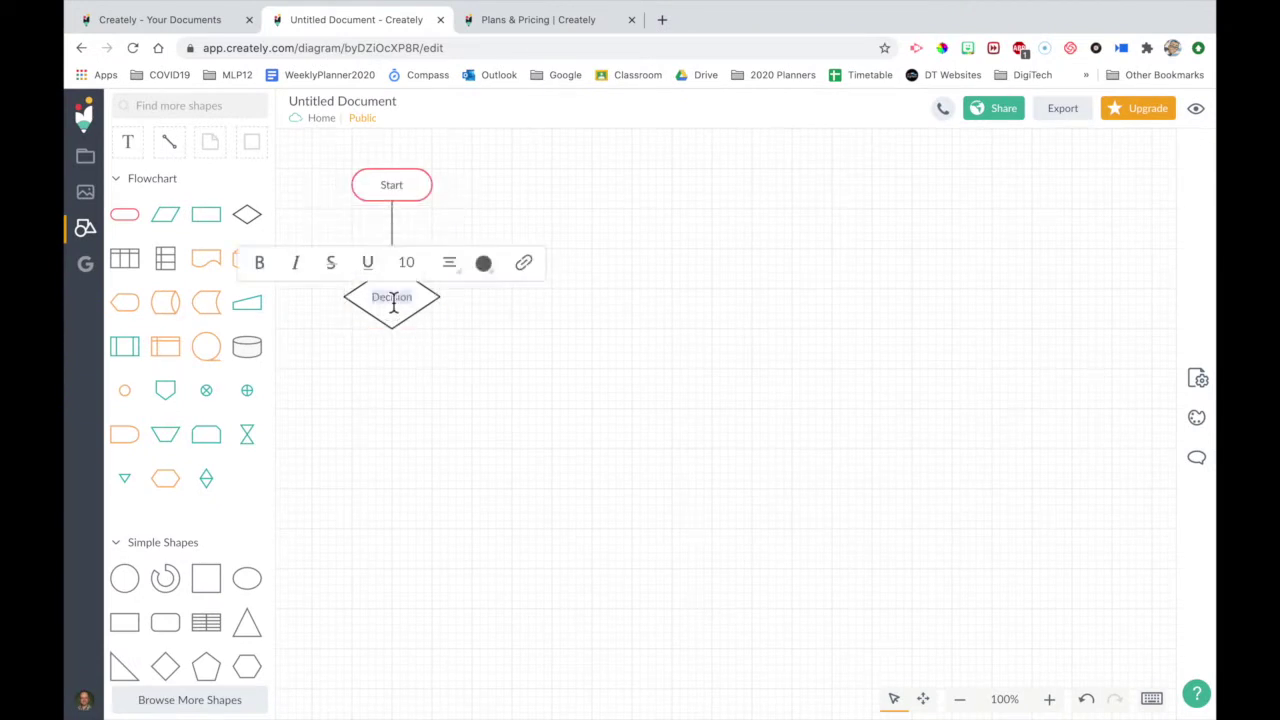
Label the diamond 'Happy or sad?' and attach a decision diamond below it
text(Happy or sad?)
click(398, 377)
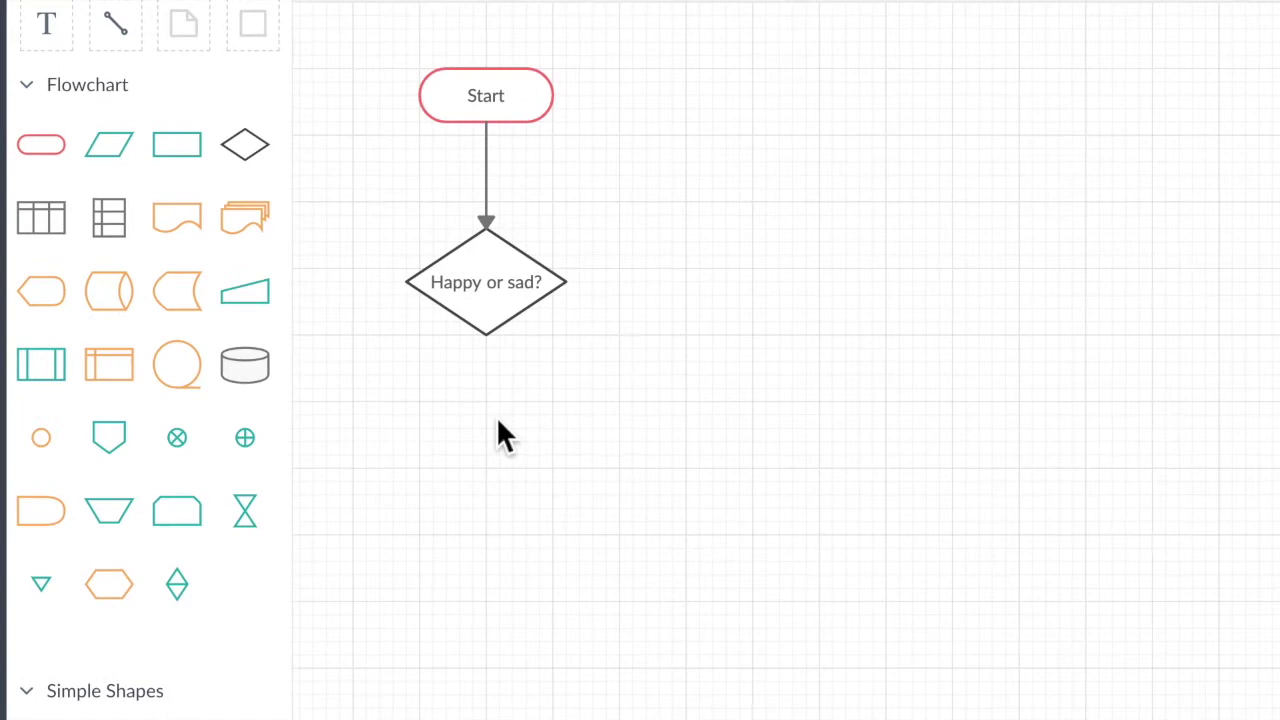
click(493, 322)
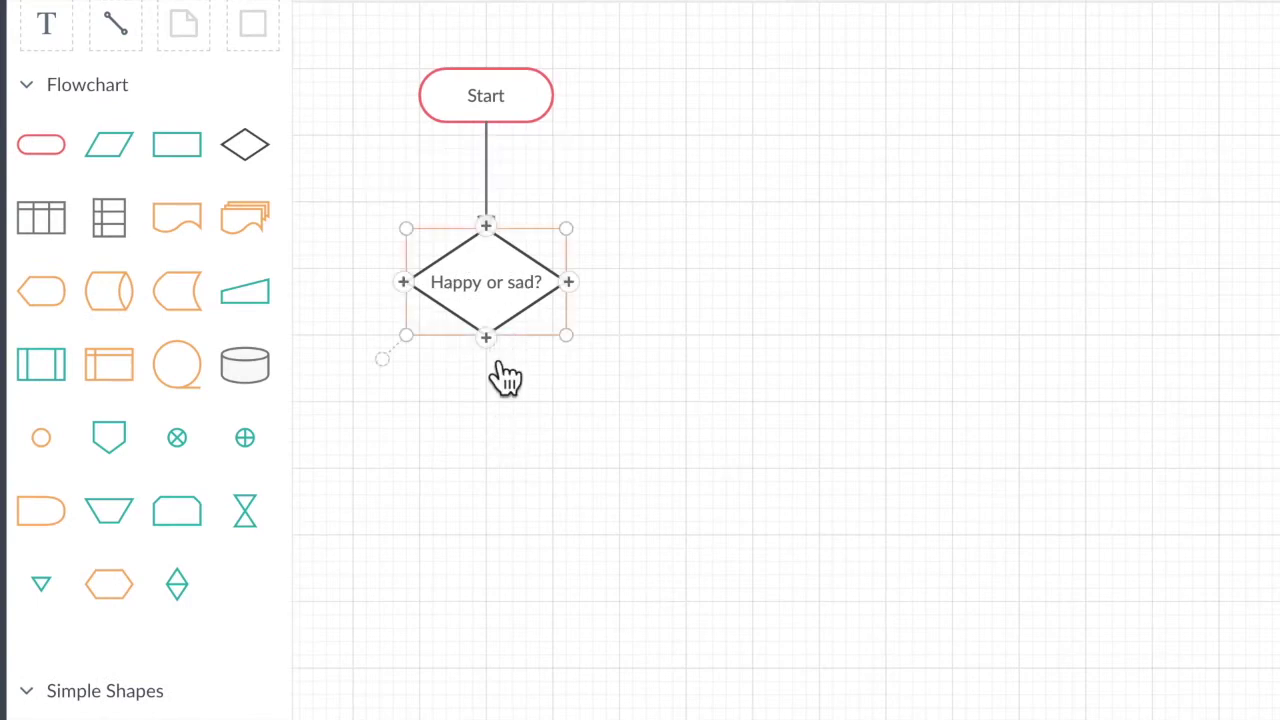
click(489, 340)
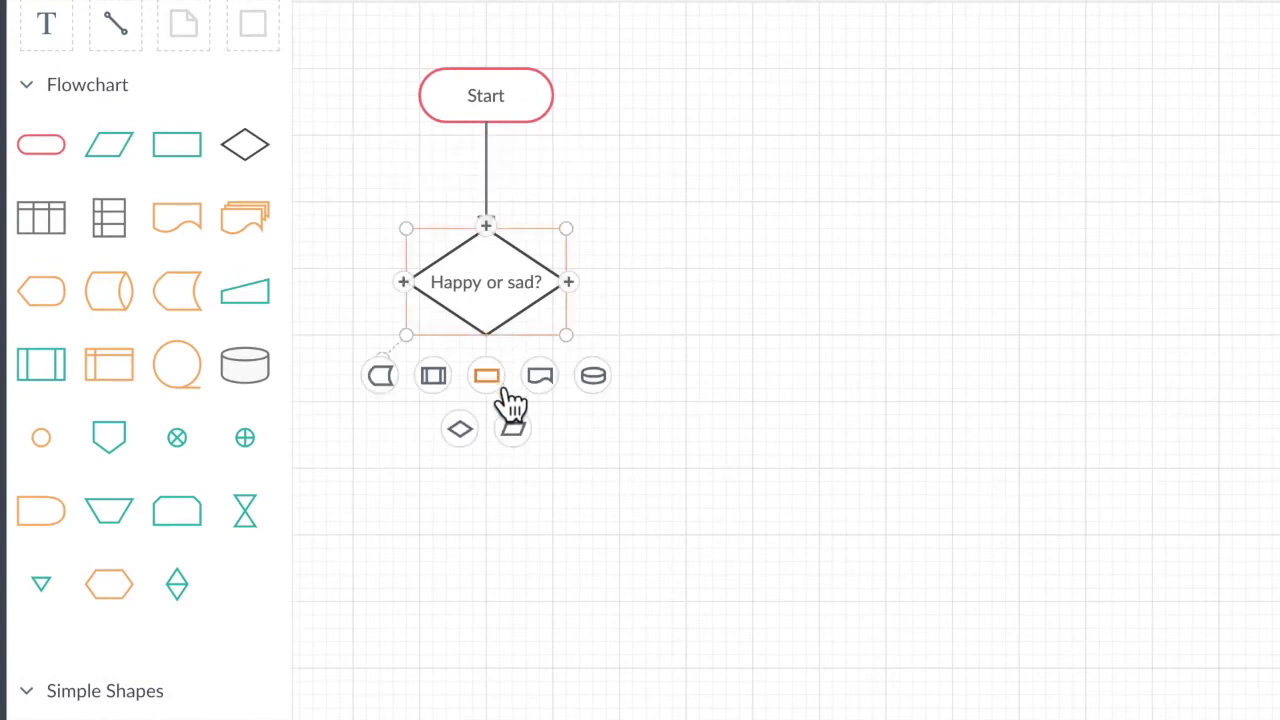
click(466, 438)
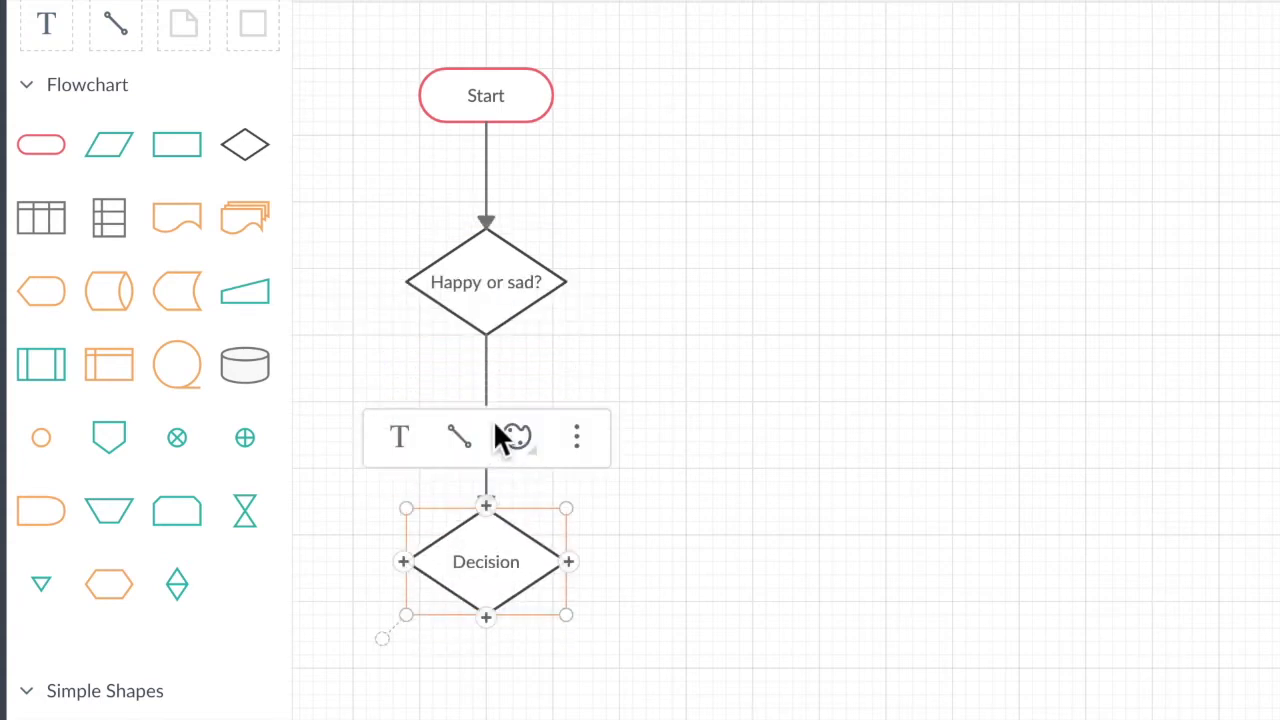
click(690, 420)
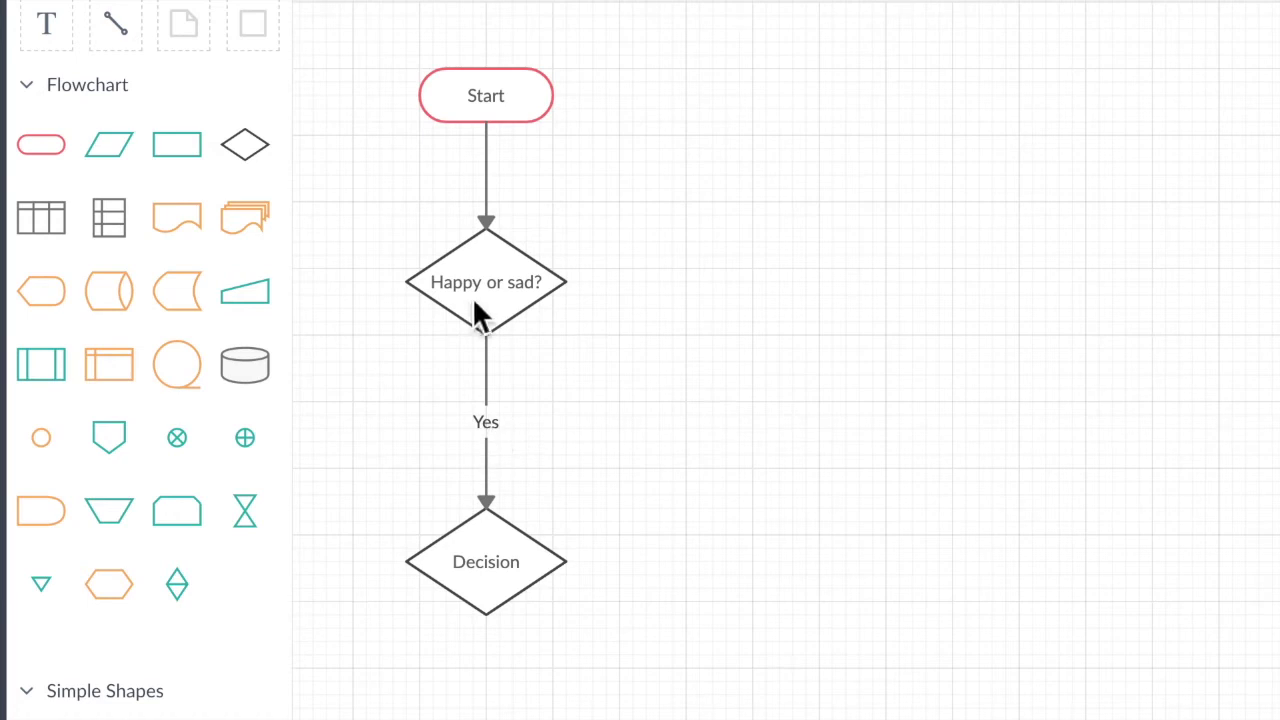
Add a decision to the right, label the connectors Sad and Happy, and delete the lower diamond
click(550, 282)
mouse_move(585, 300)
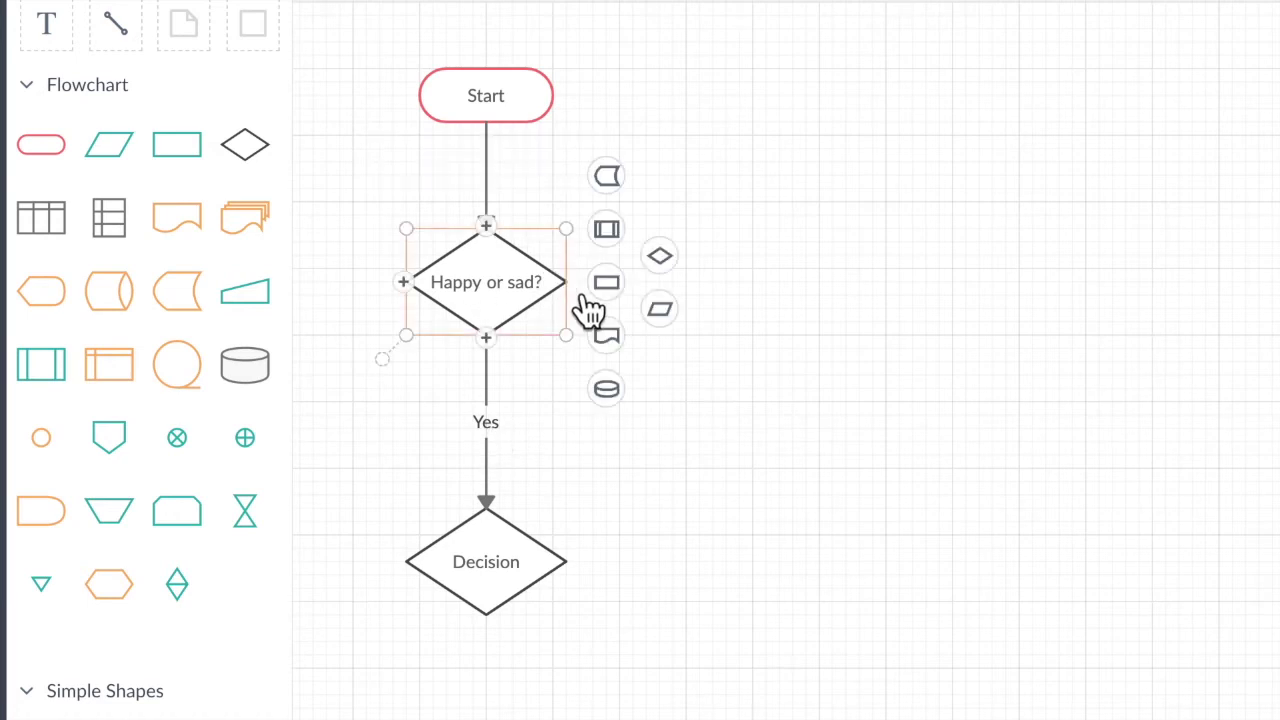
drag(659, 256, 894, 286)
click(690, 290)
double_click(684, 289)
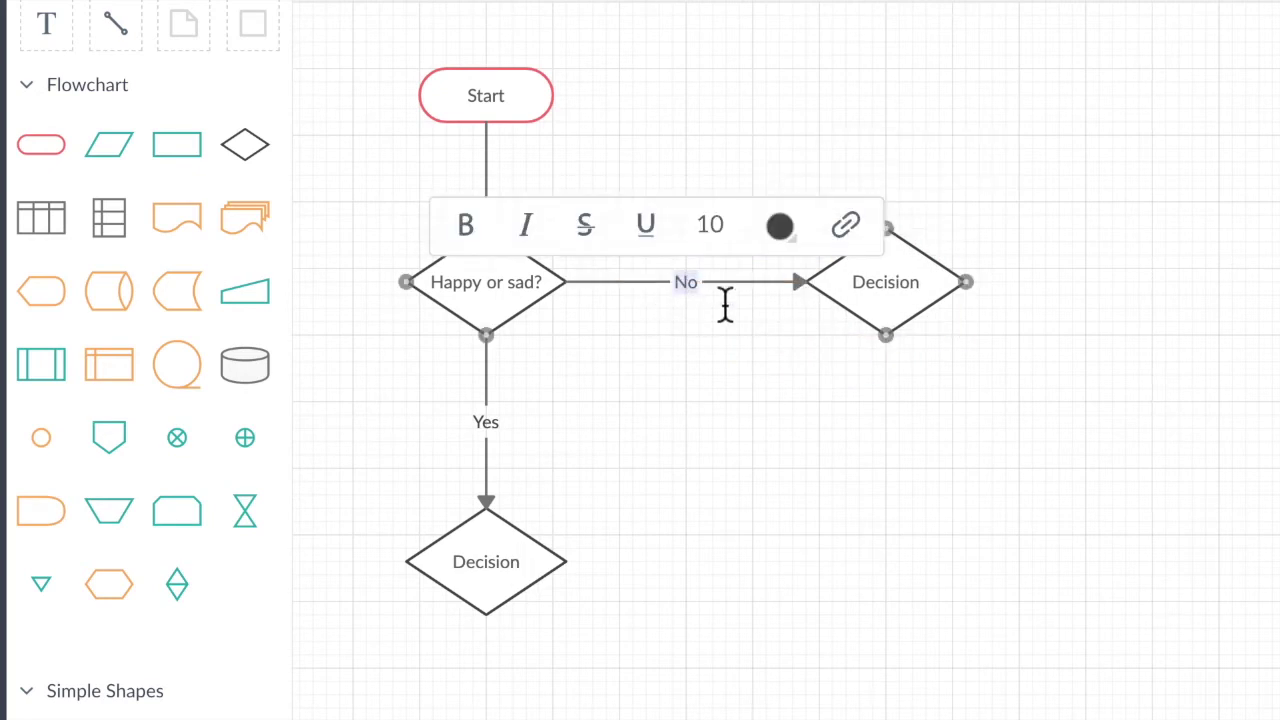
text(Sad)
double_click(487, 424)
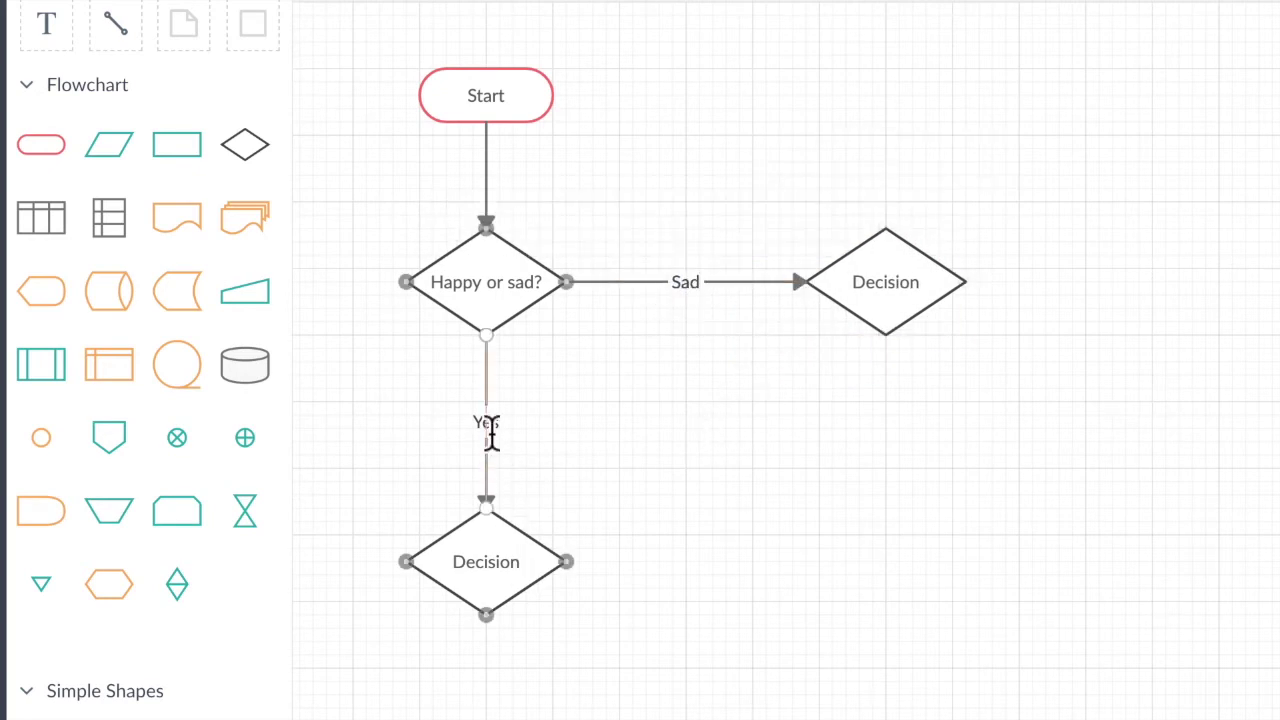
text(Happy)
click(494, 591)
key(Delete)
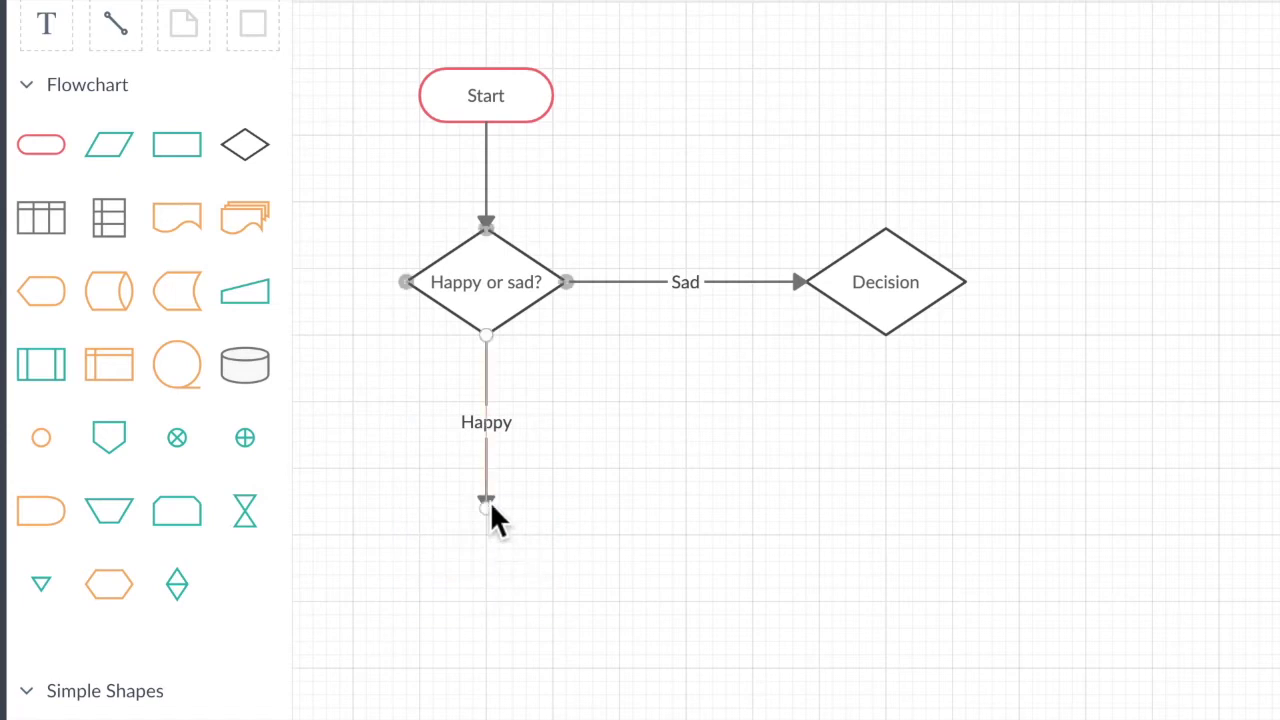
Add a Process box at the Happy arrow's end and label it 'Smile'
drag(510, 320, 505, 368)
click(486, 374)
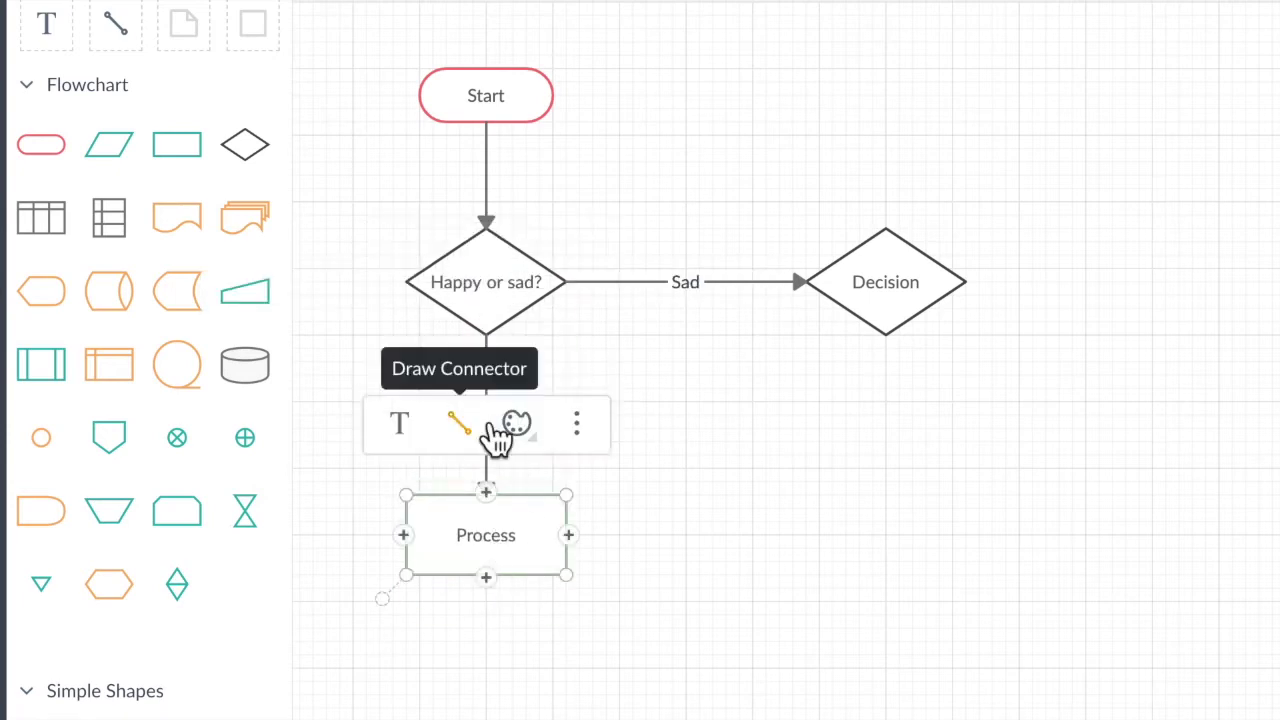
click(489, 428)
double_click(489, 415)
text(Happy)
double_click(487, 540)
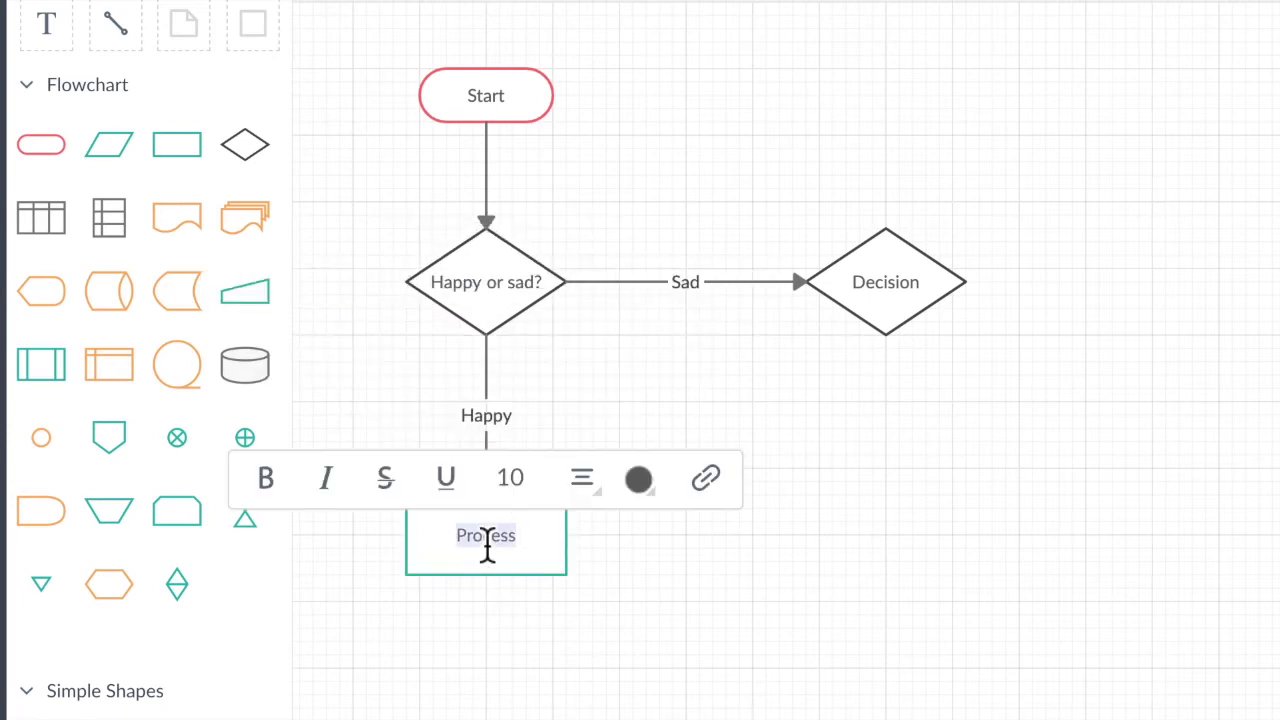
text(Smile)
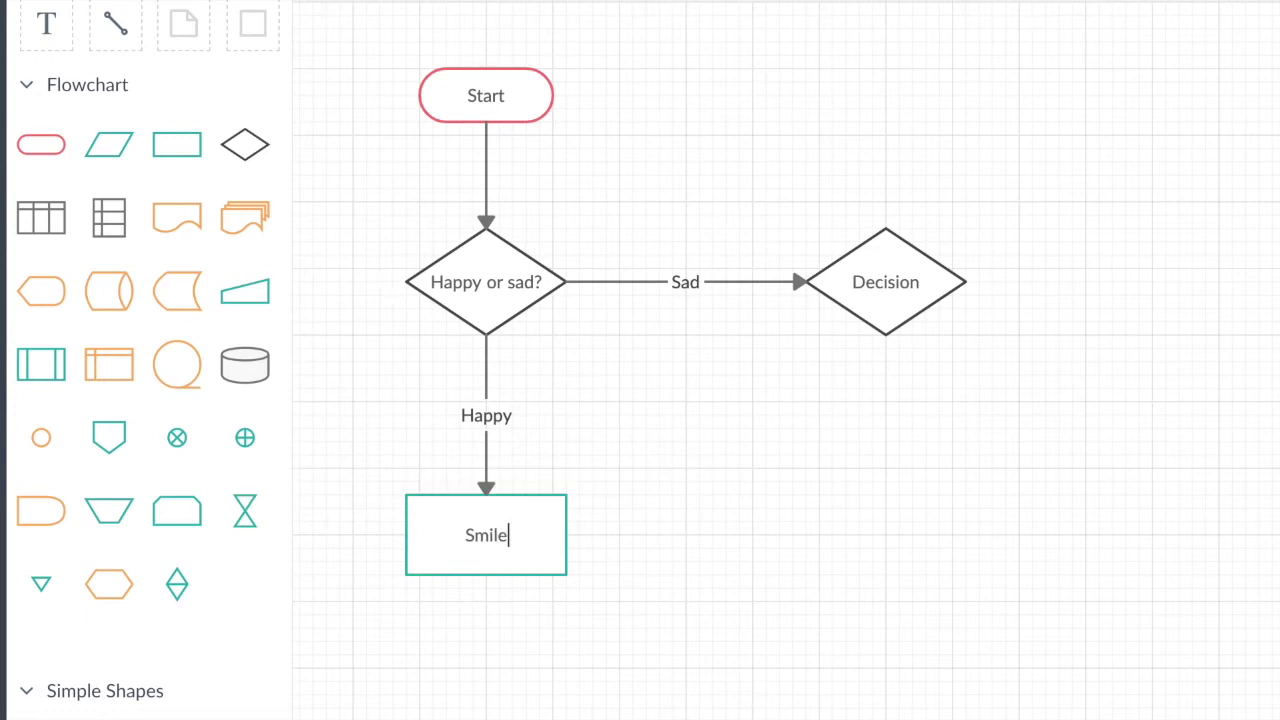
Remove the Sad branch's Decision diamond and its connector
drag(893, 308, 821, 306)
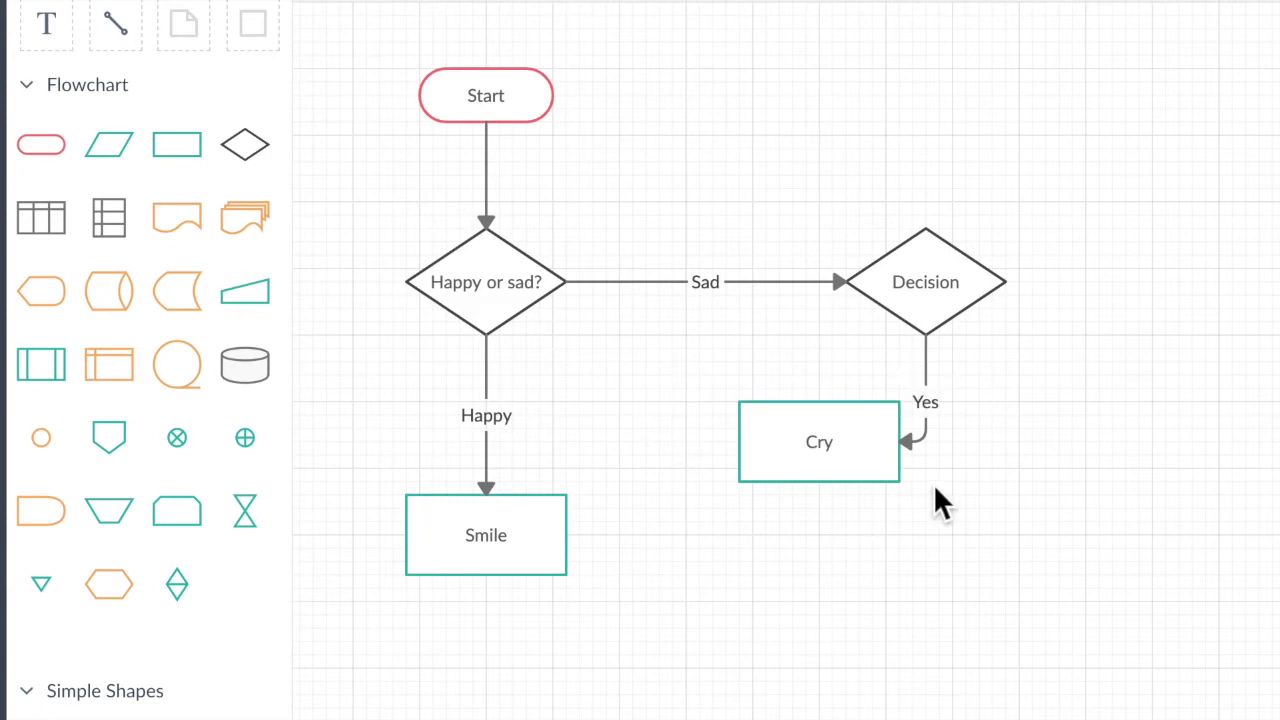
click(909, 277)
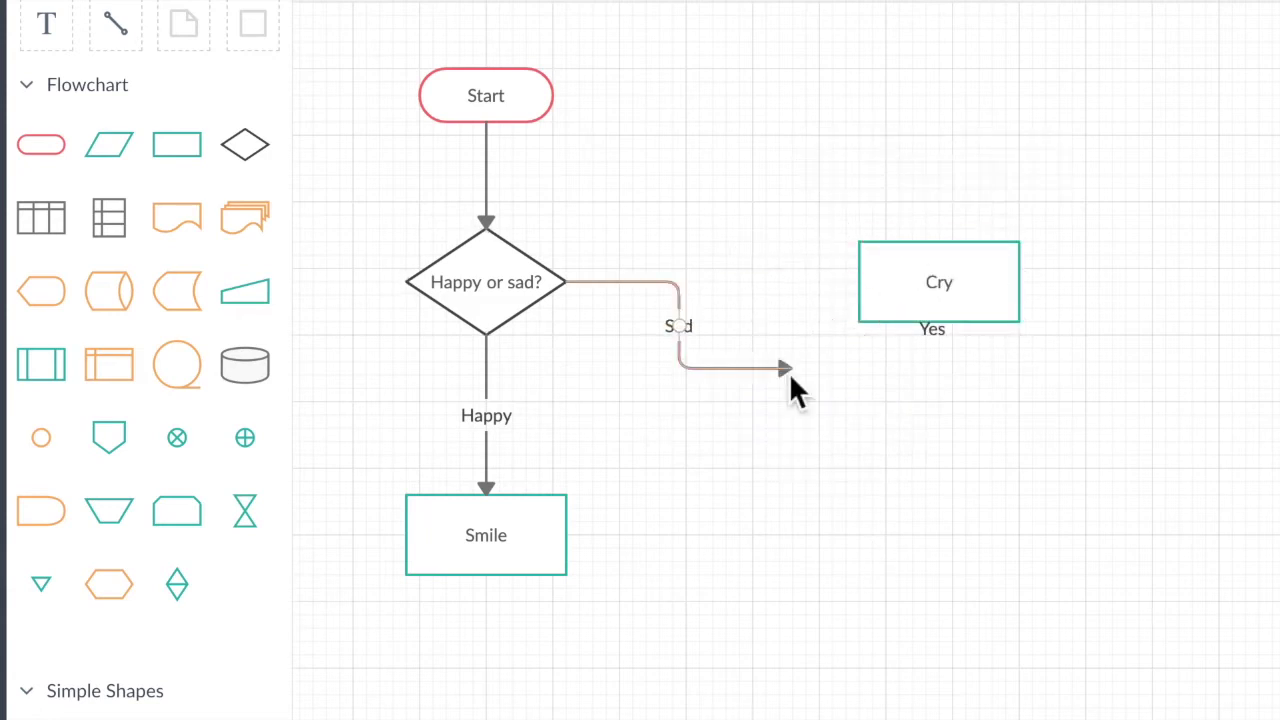
drag(789, 372, 935, 280)
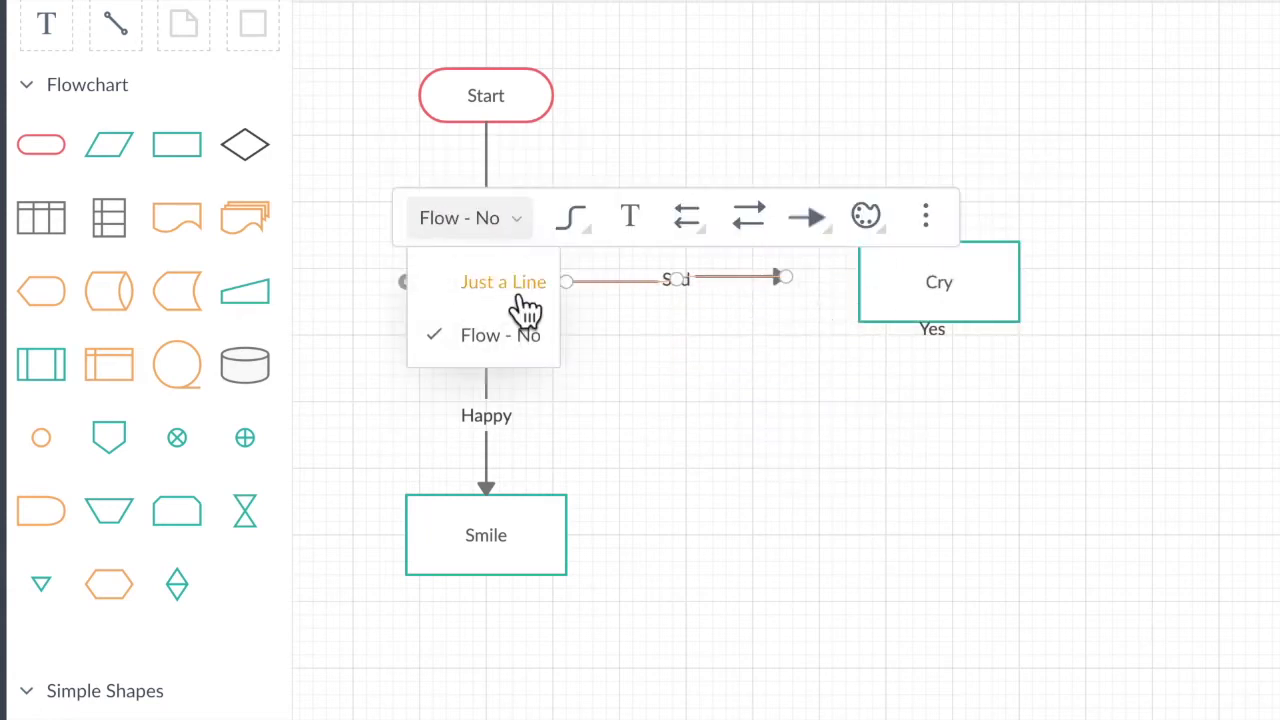
click(528, 306)
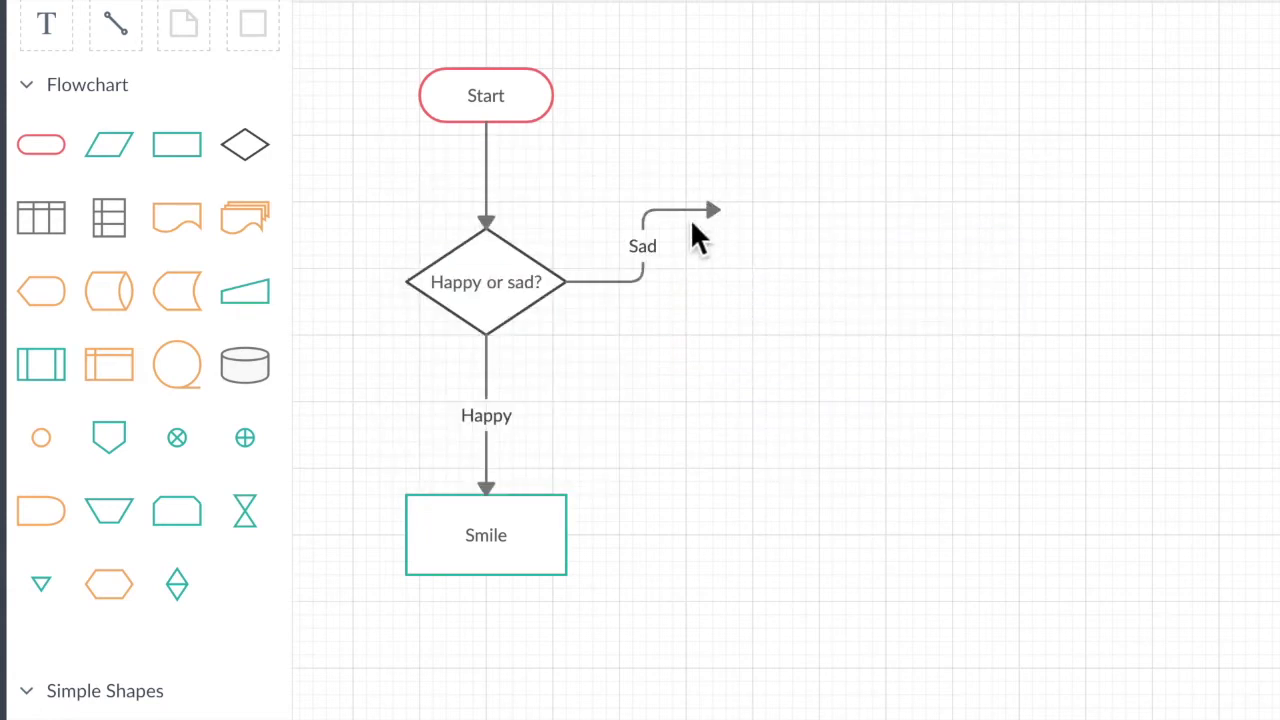
key(Delete)
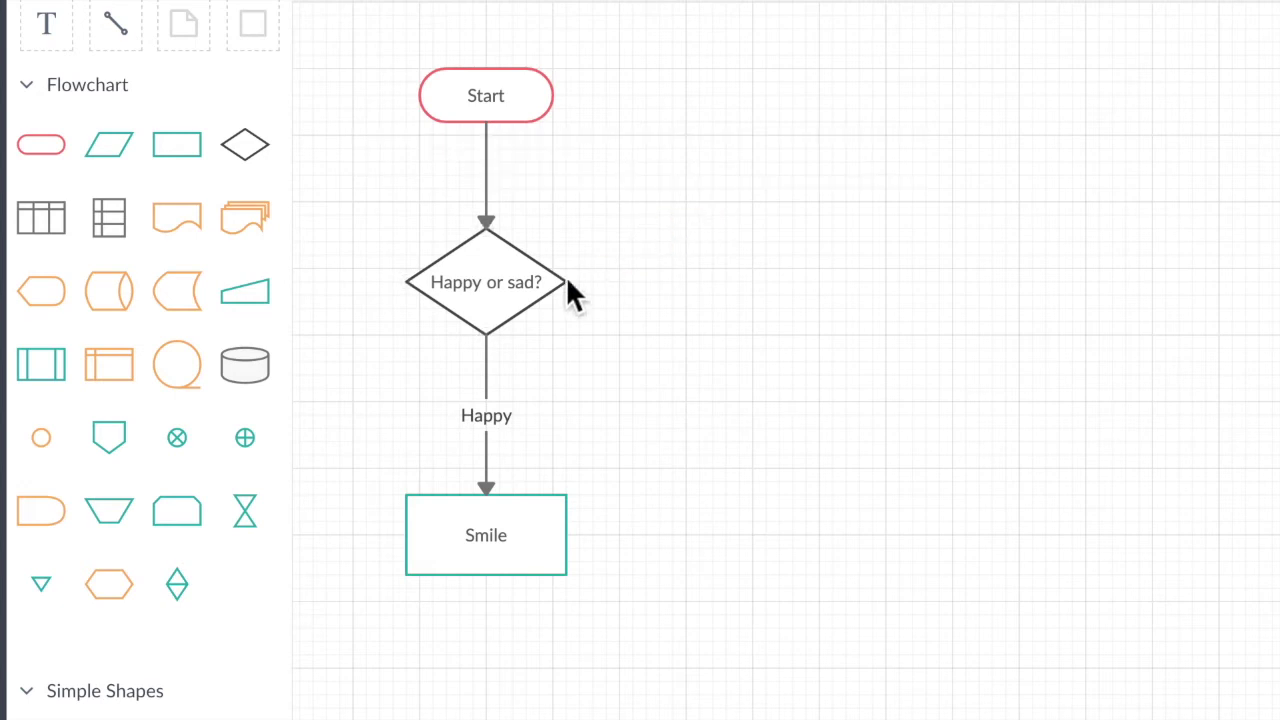
Add a process box right of the decision, with connector 'Sad' and box text 'Cry'
click(566, 278)
click(584, 300)
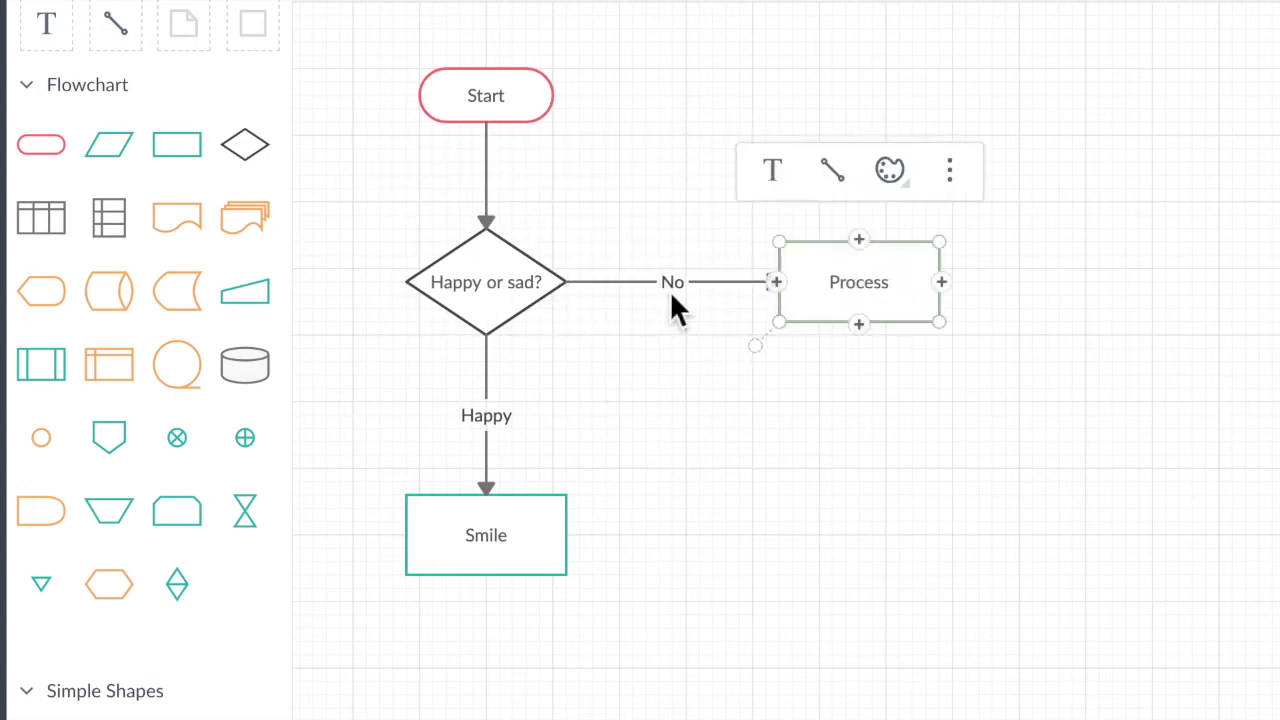
double_click(674, 284)
text(Sad)
double_click(852, 290)
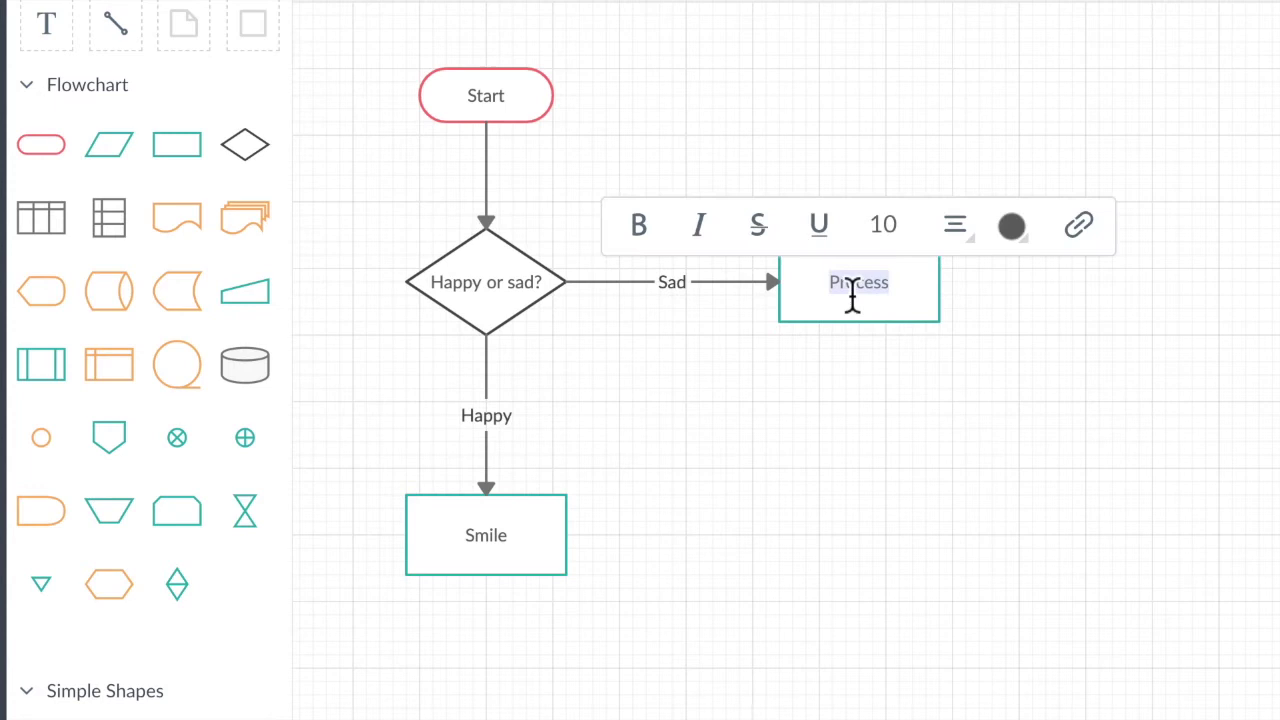
text(Cry)
click(860, 320)
Add a 'Still sad?' diamond below Cry with a connection looping back to Cry
click(872, 348)
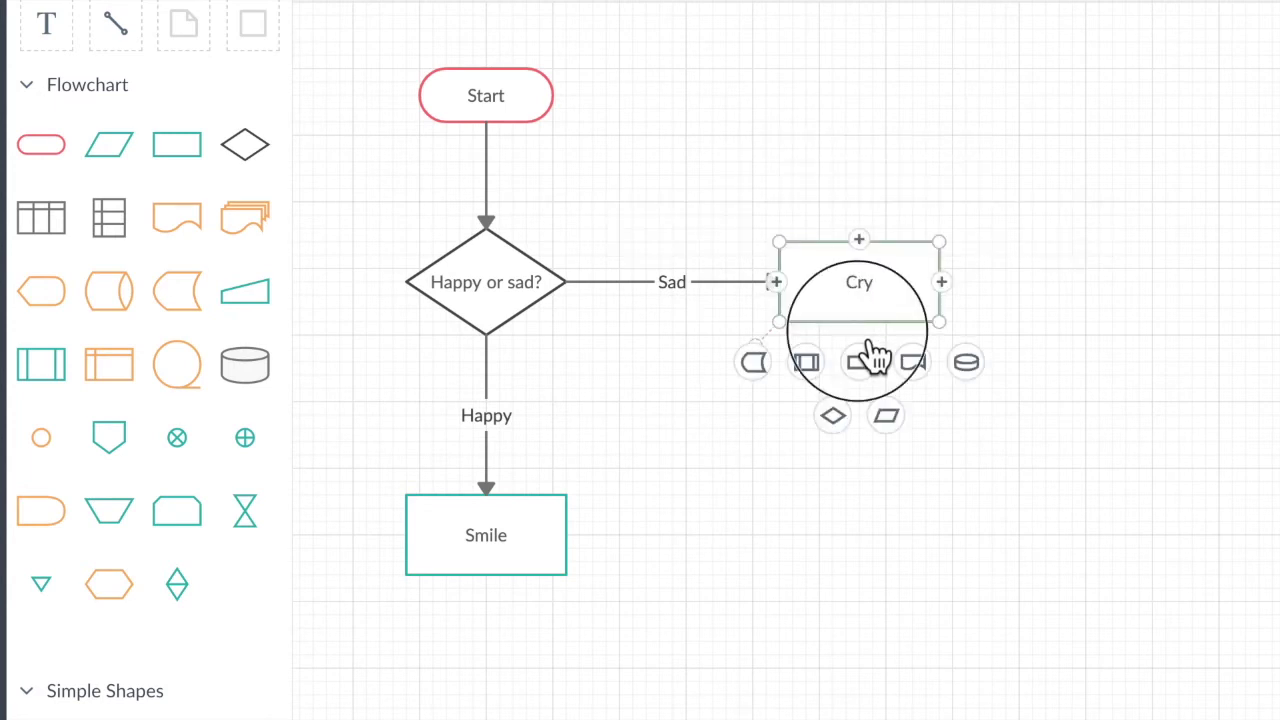
click(832, 415)
click(1048, 410)
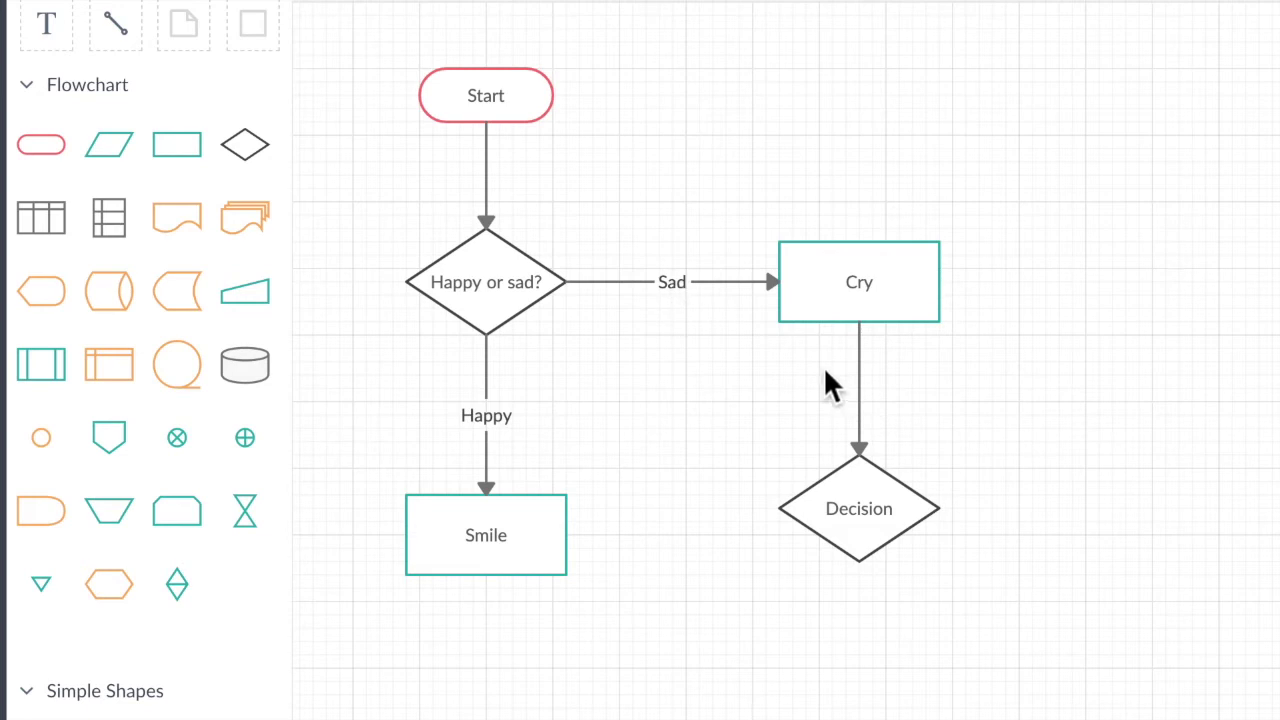
double_click(864, 504)
text(Still sad?)
click(815, 510)
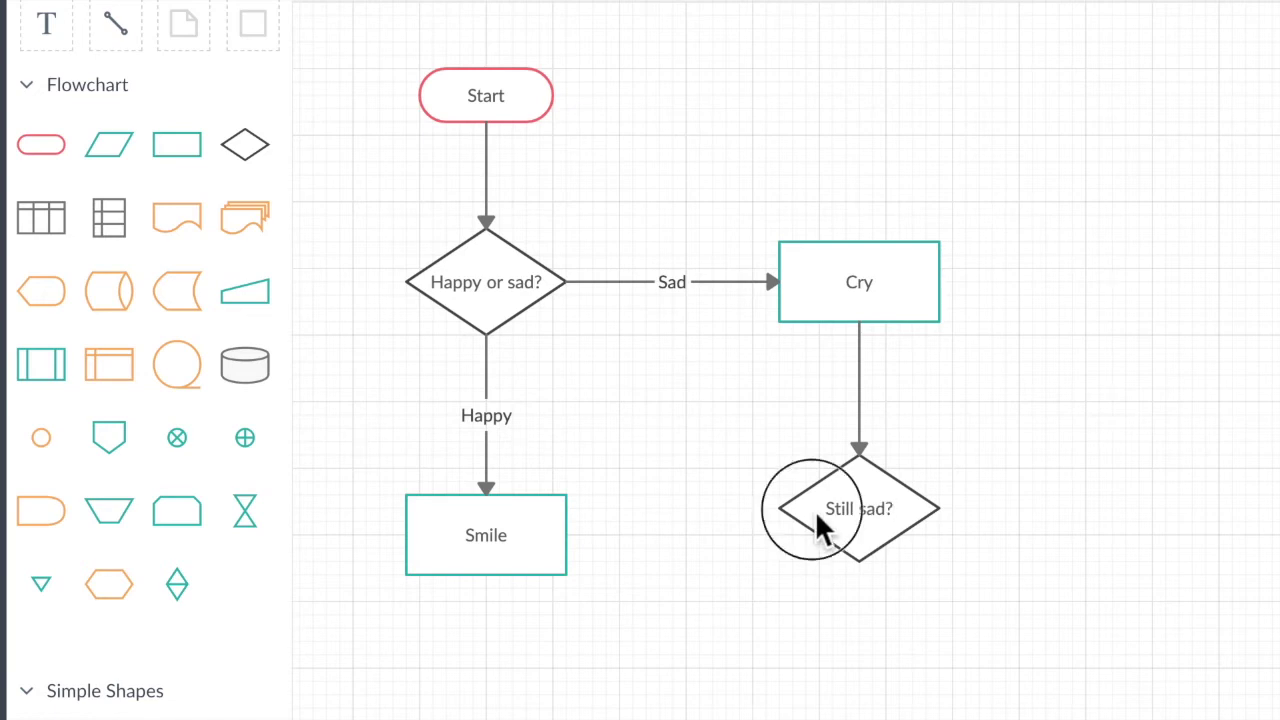
drag(778, 508, 868, 289)
key(Delete)
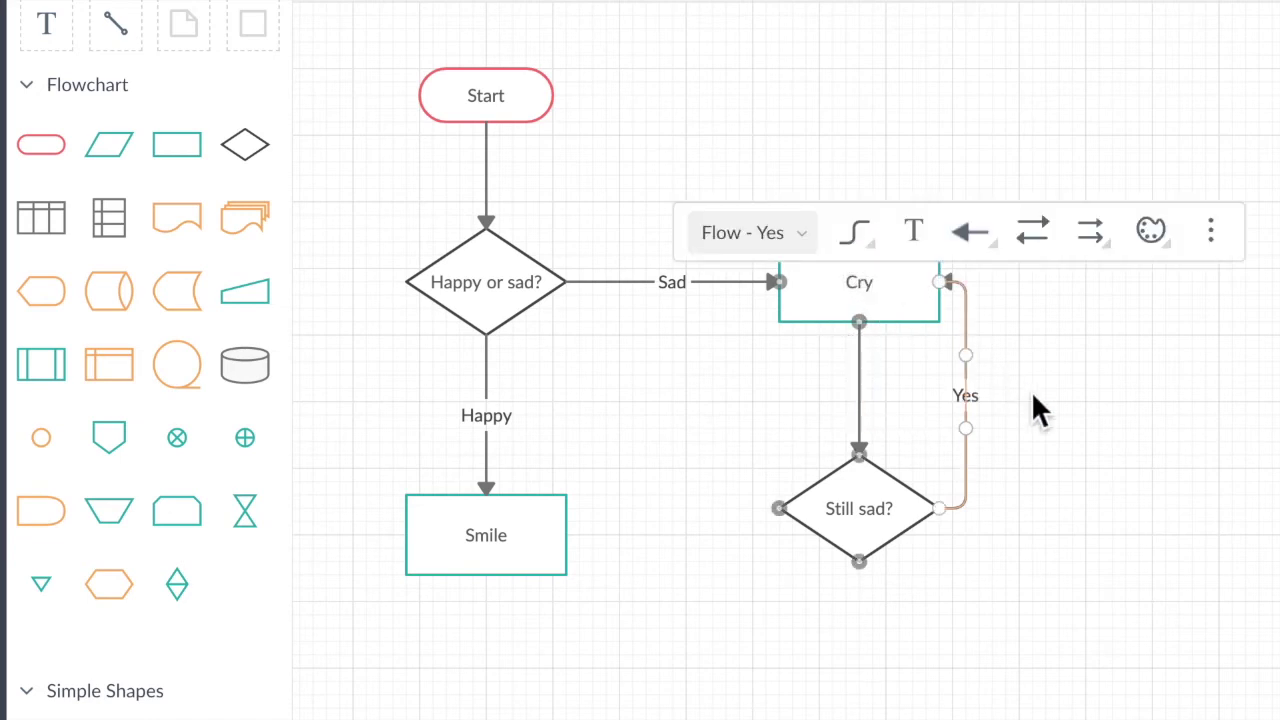
Draw a connector out of 'Still sad?' and discard the extra box it created
click(1084, 404)
click(876, 511)
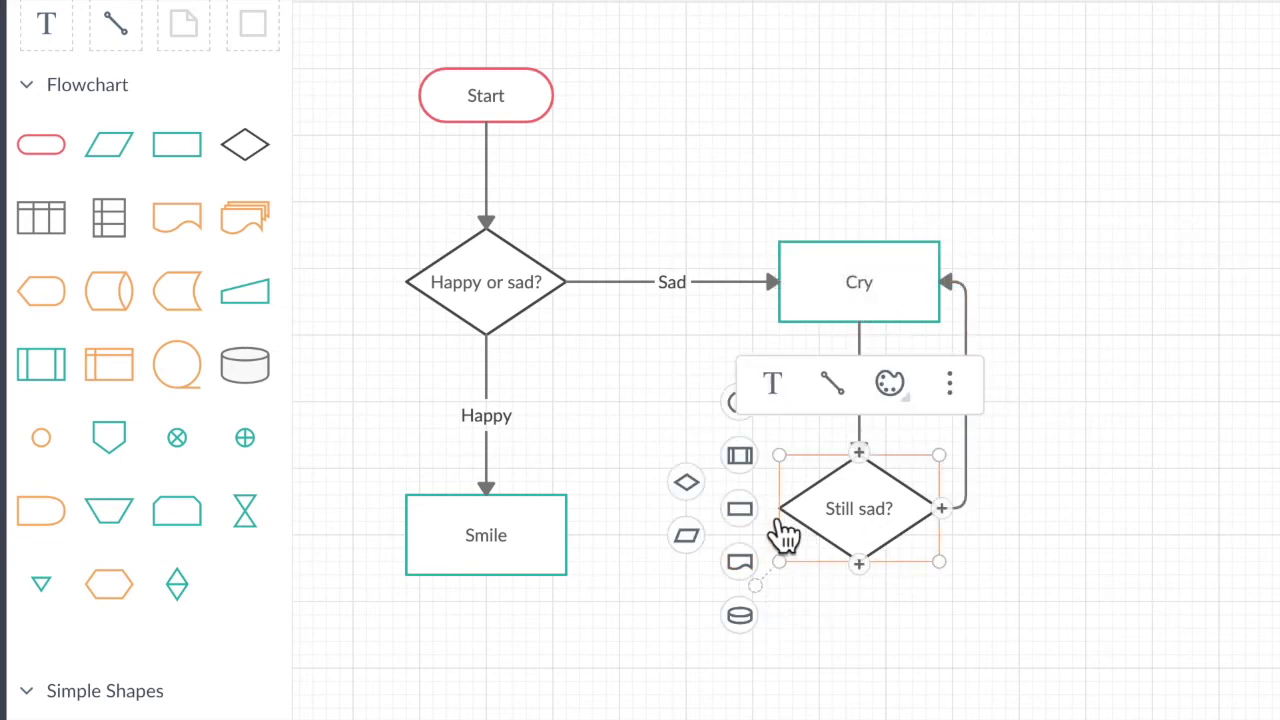
click(740, 508)
drag(738, 504, 665, 630)
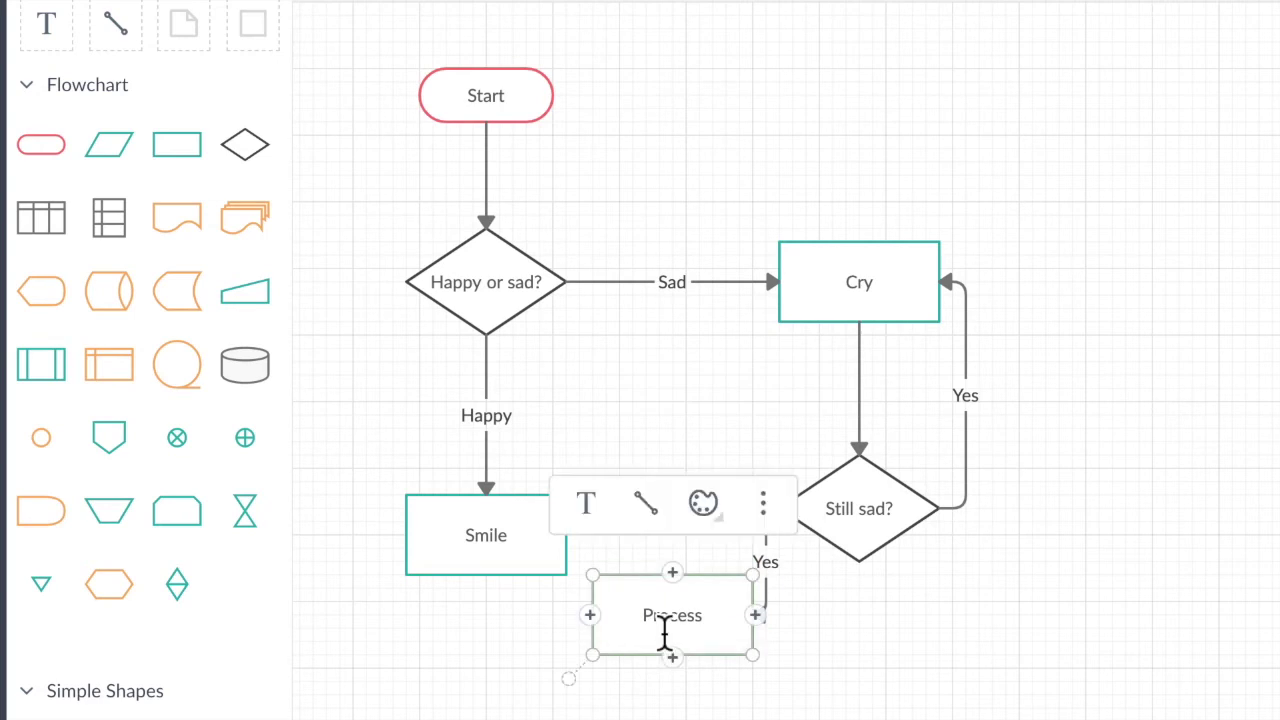
key(Delete)
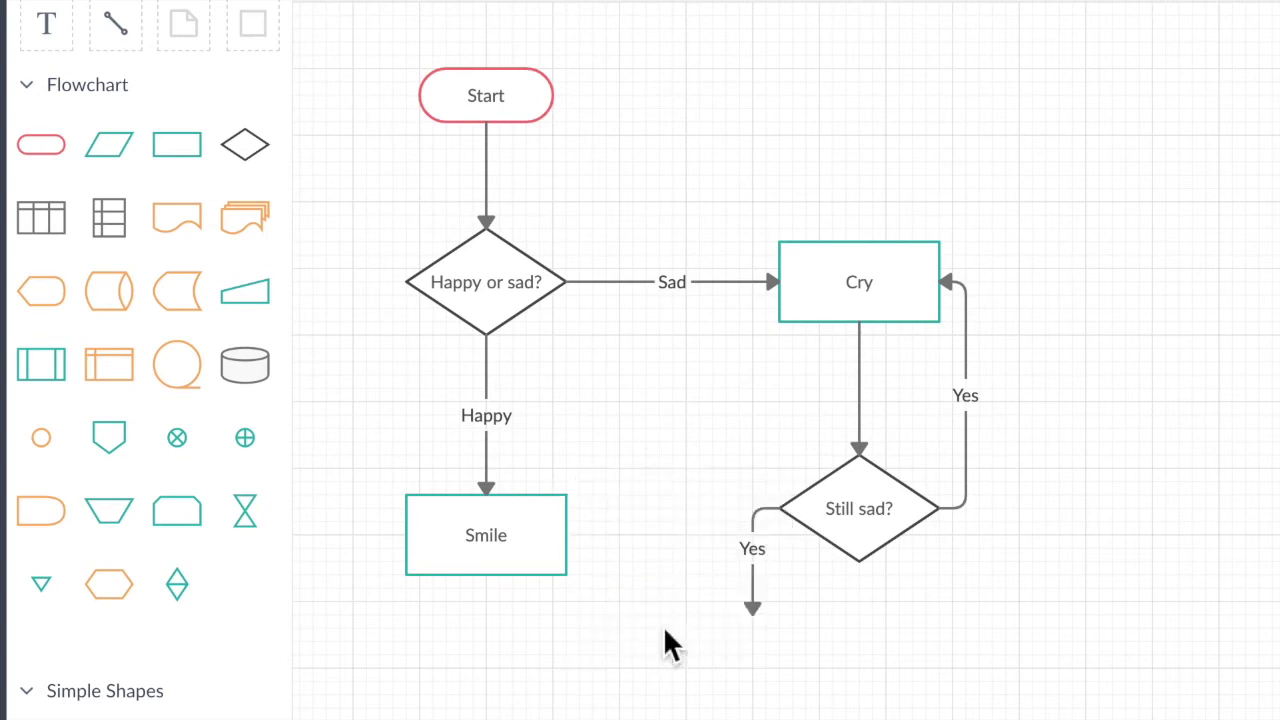
Attach the dangling connector to Smile's right side and label it 'No'
click(756, 605)
drag(753, 612, 492, 536)
click(612, 535)
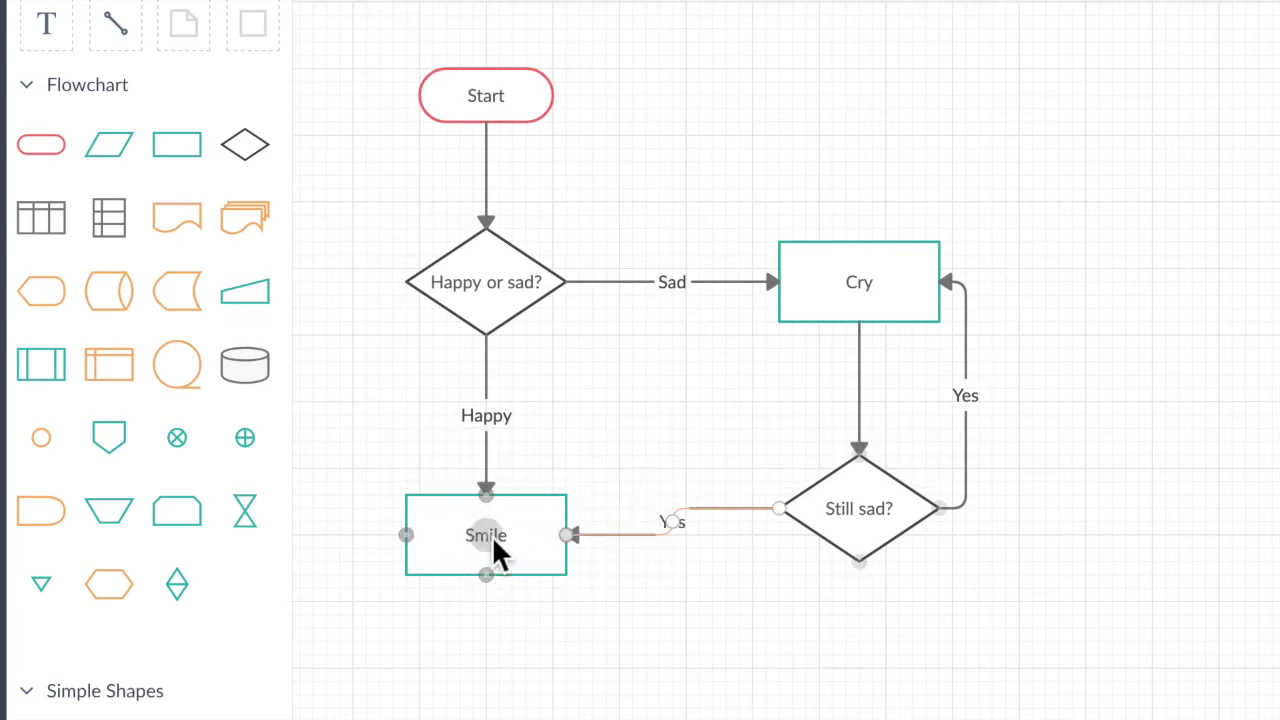
click(674, 523)
double_click(681, 522)
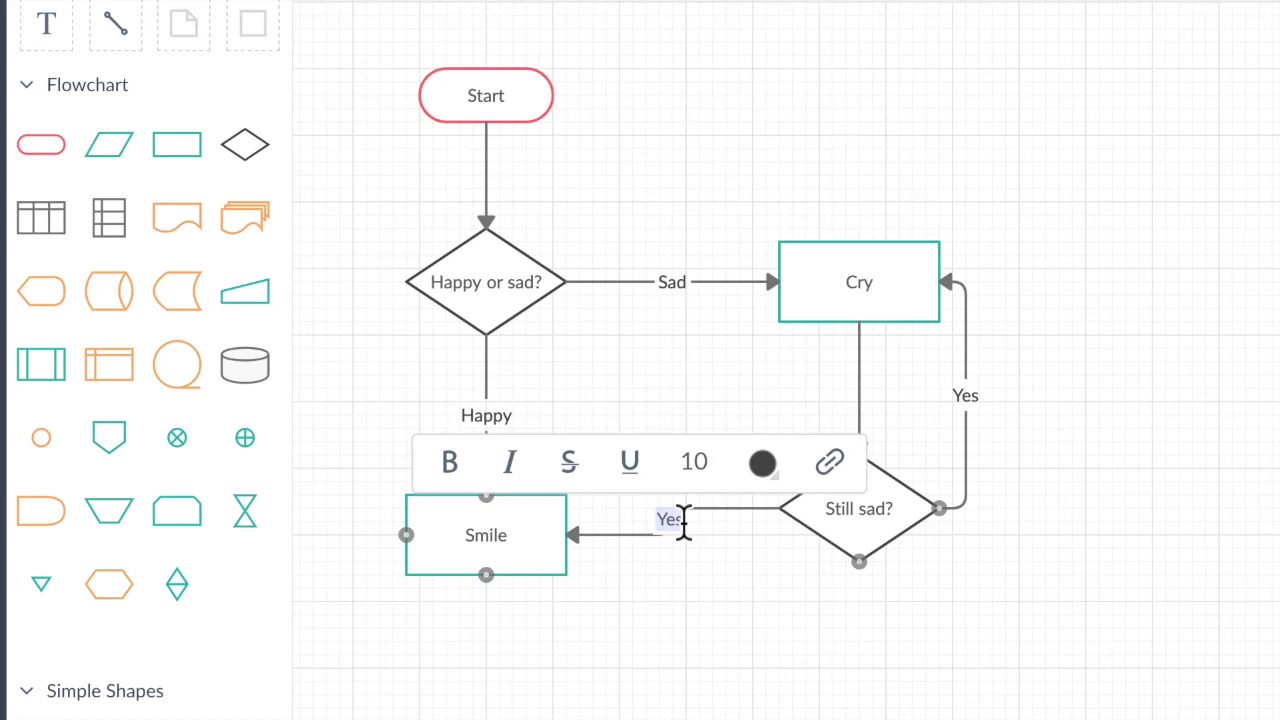
text(No)
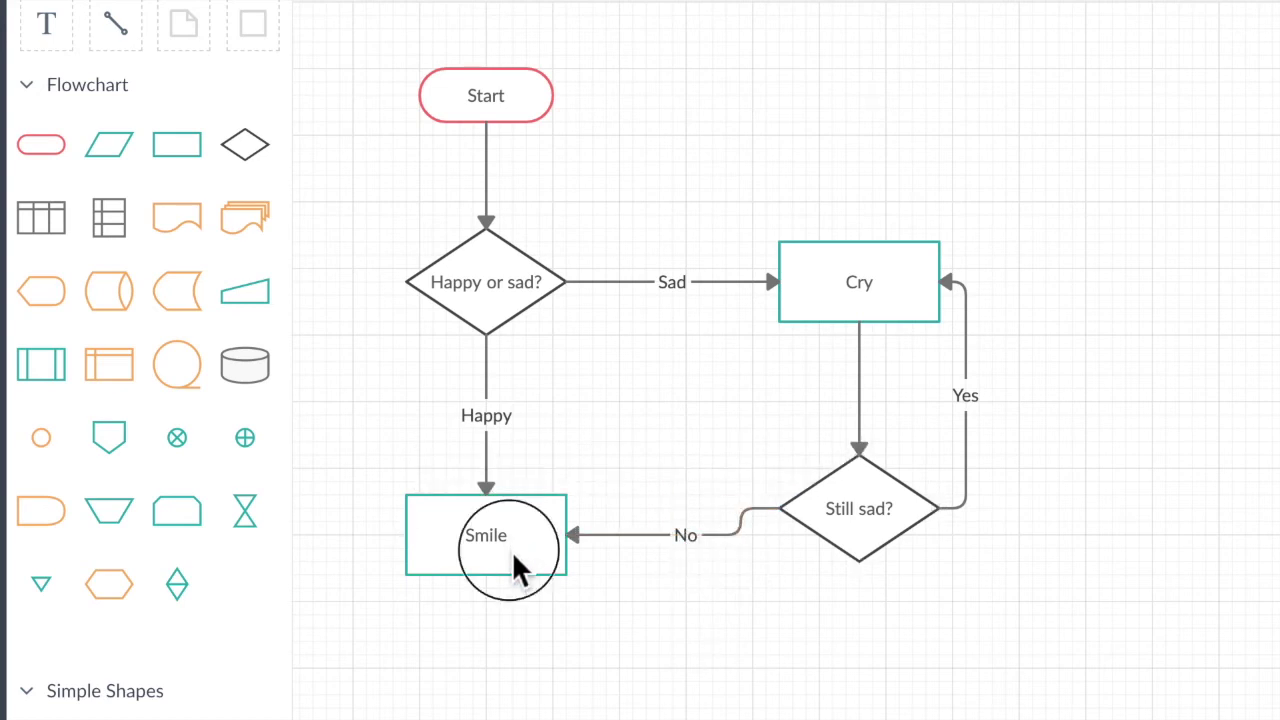
click(513, 567)
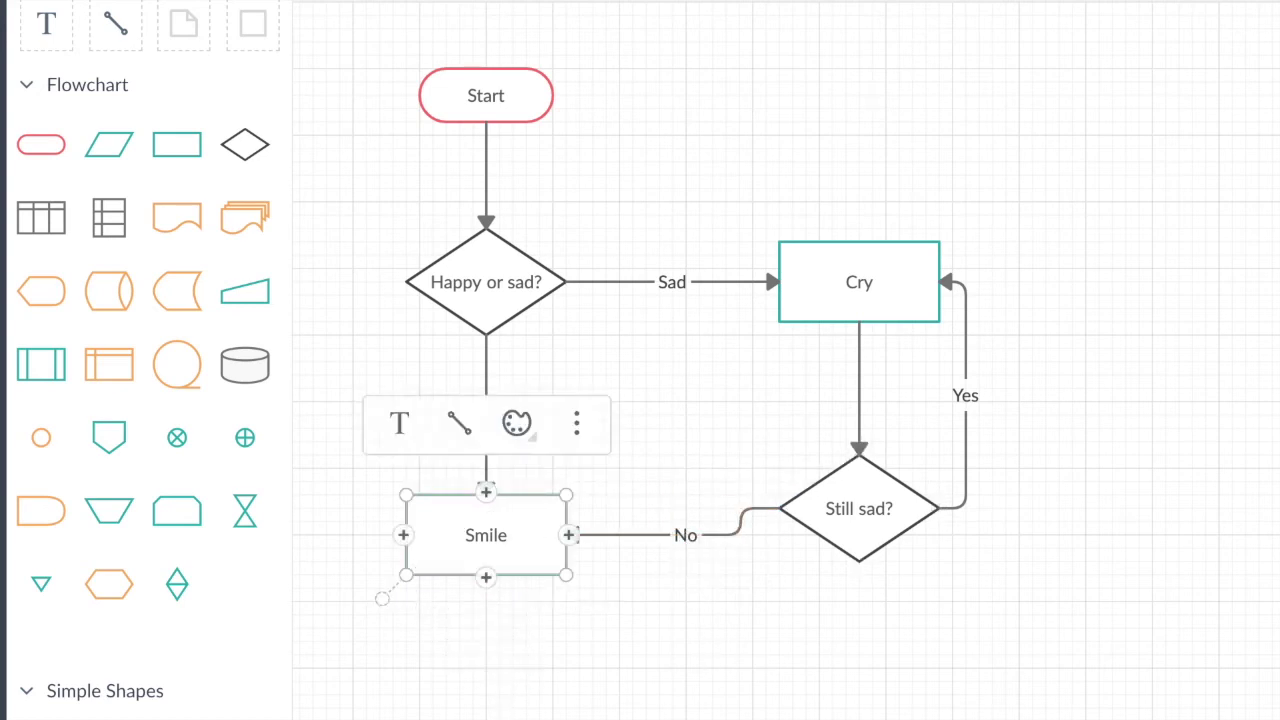
Drop a Start/End shape labelled 'End' and move it beneath Smile
key(Escape)
mouse_move(65, 175)
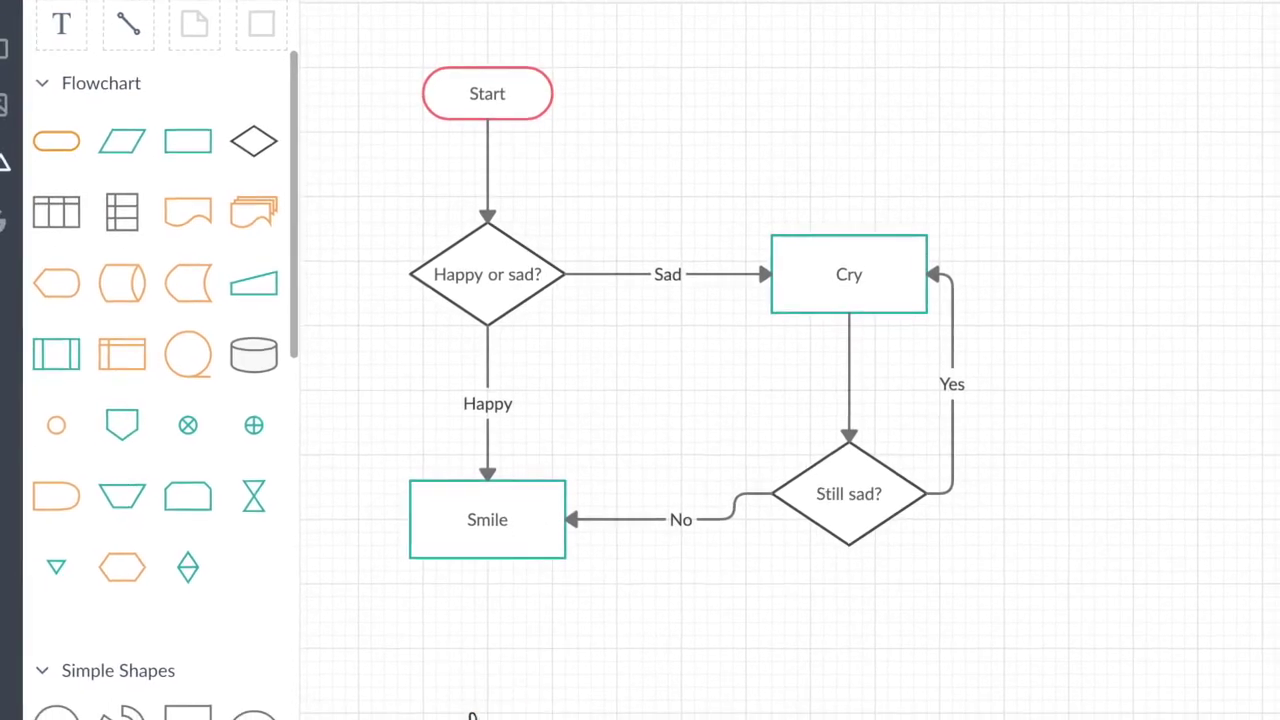
drag(472, 716, 524, 698)
double_click(530, 686)
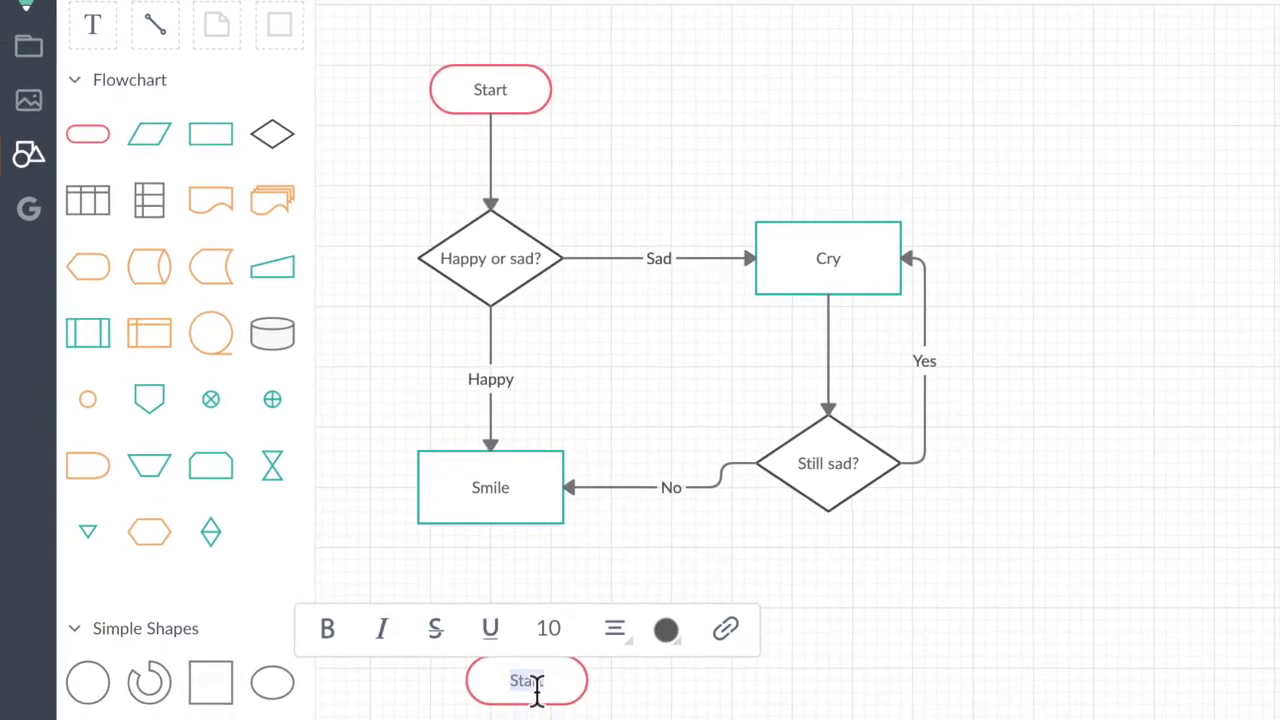
text(End)
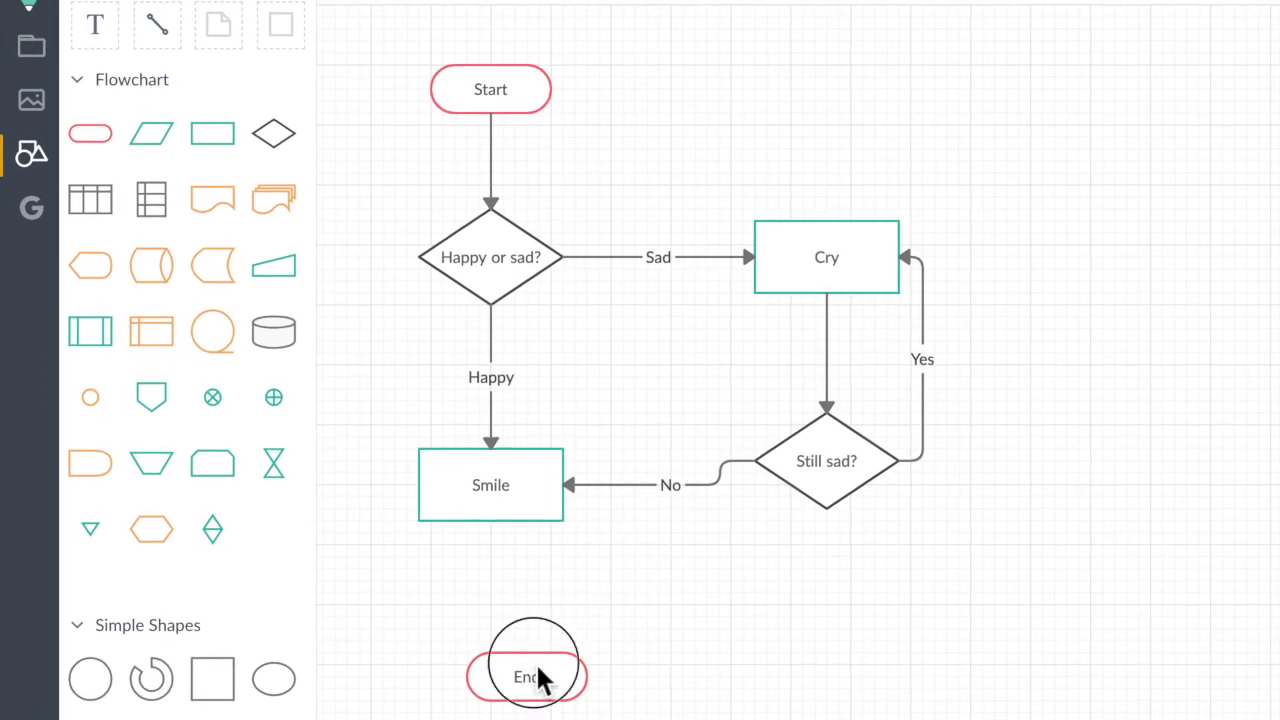
drag(540, 680, 516, 631)
Draw an arrow from Smile down to End, then shift End to the right
click(440, 488)
click(175, 40)
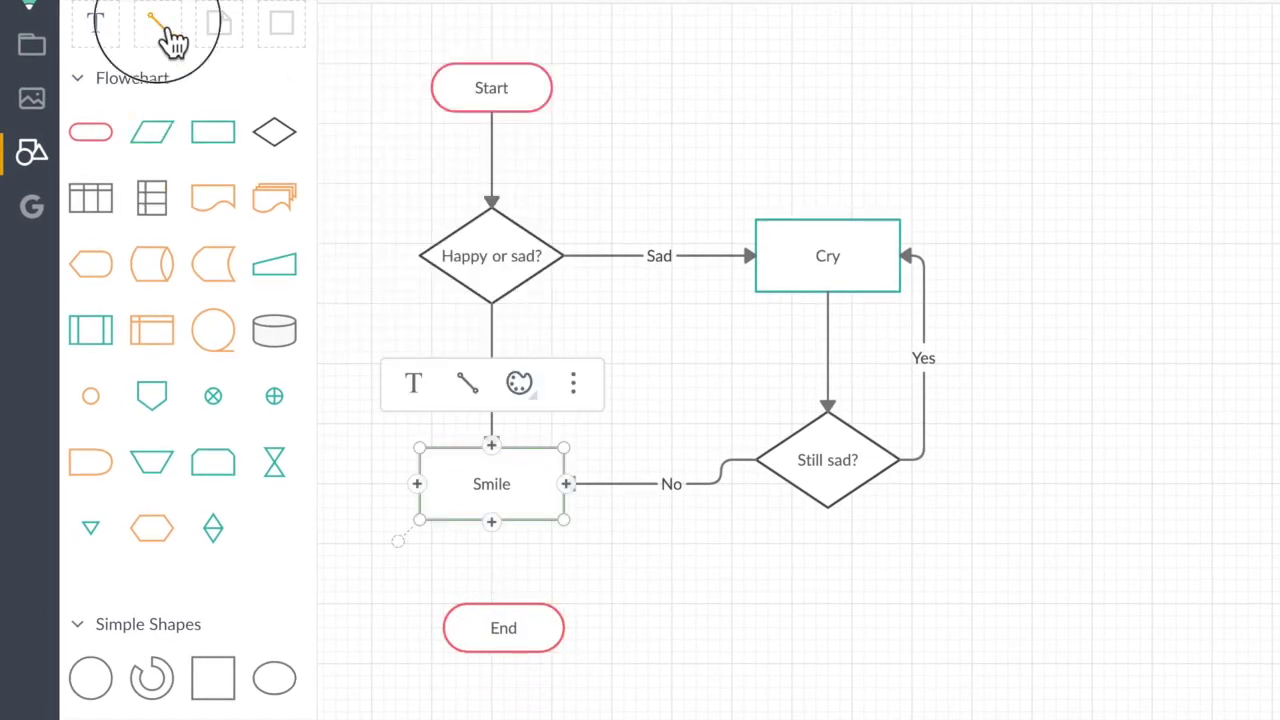
drag(503, 548, 511, 630)
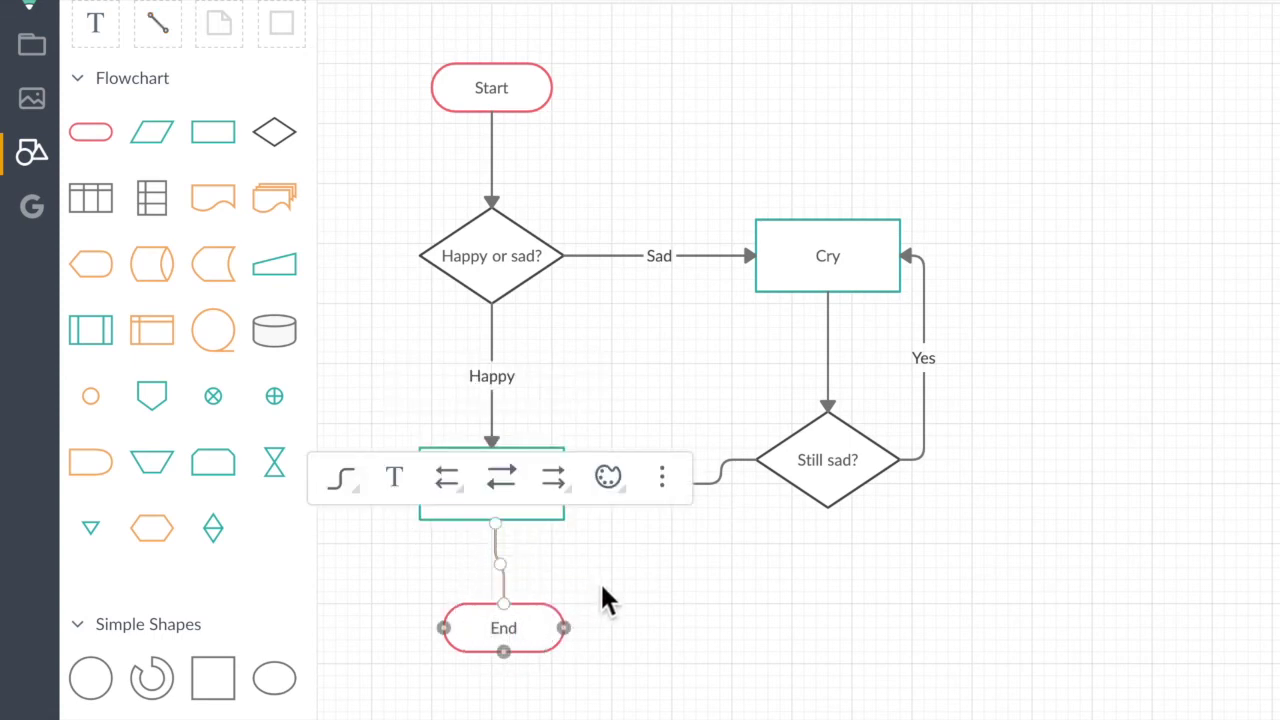
click(560, 486)
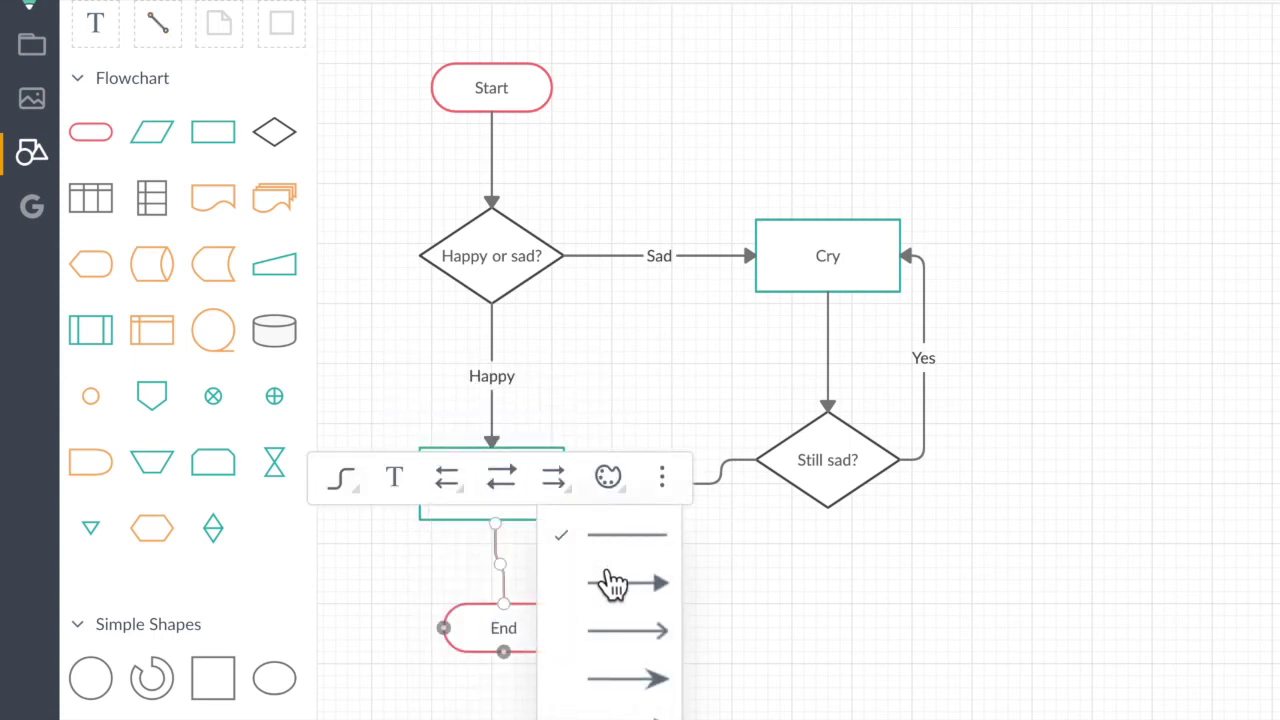
click(612, 590)
drag(523, 613, 647, 607)
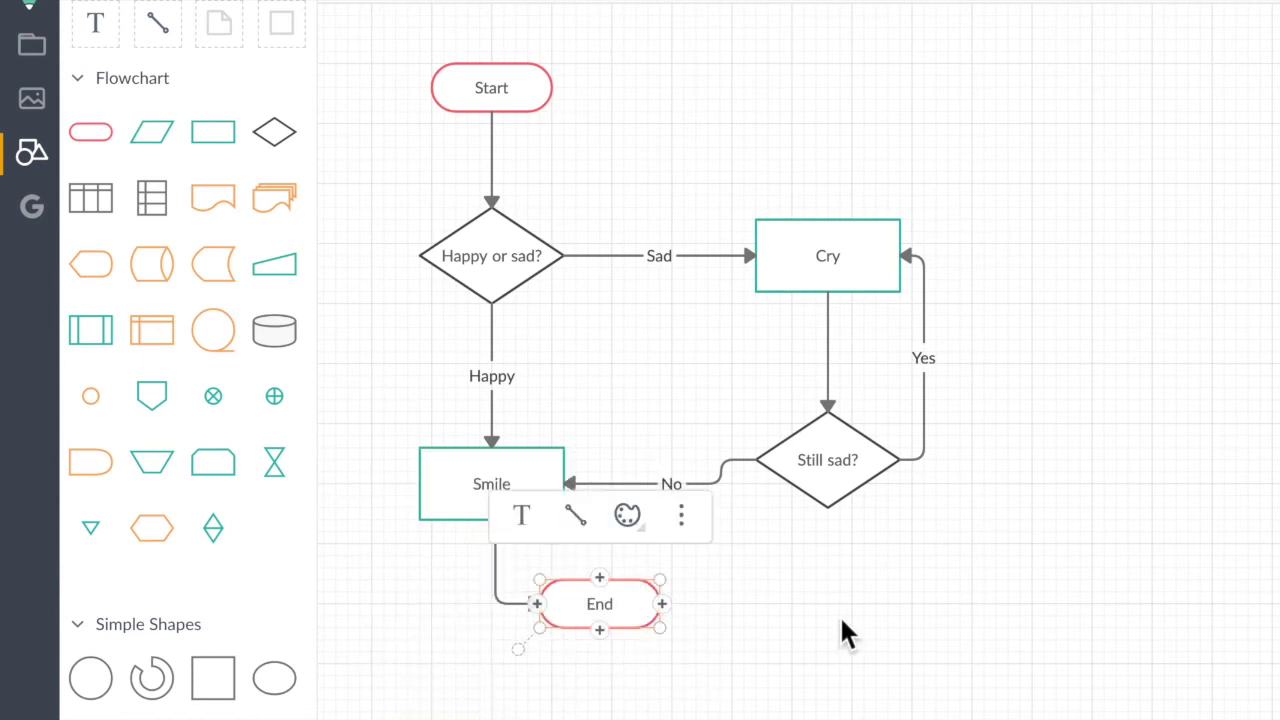
click(841, 621)
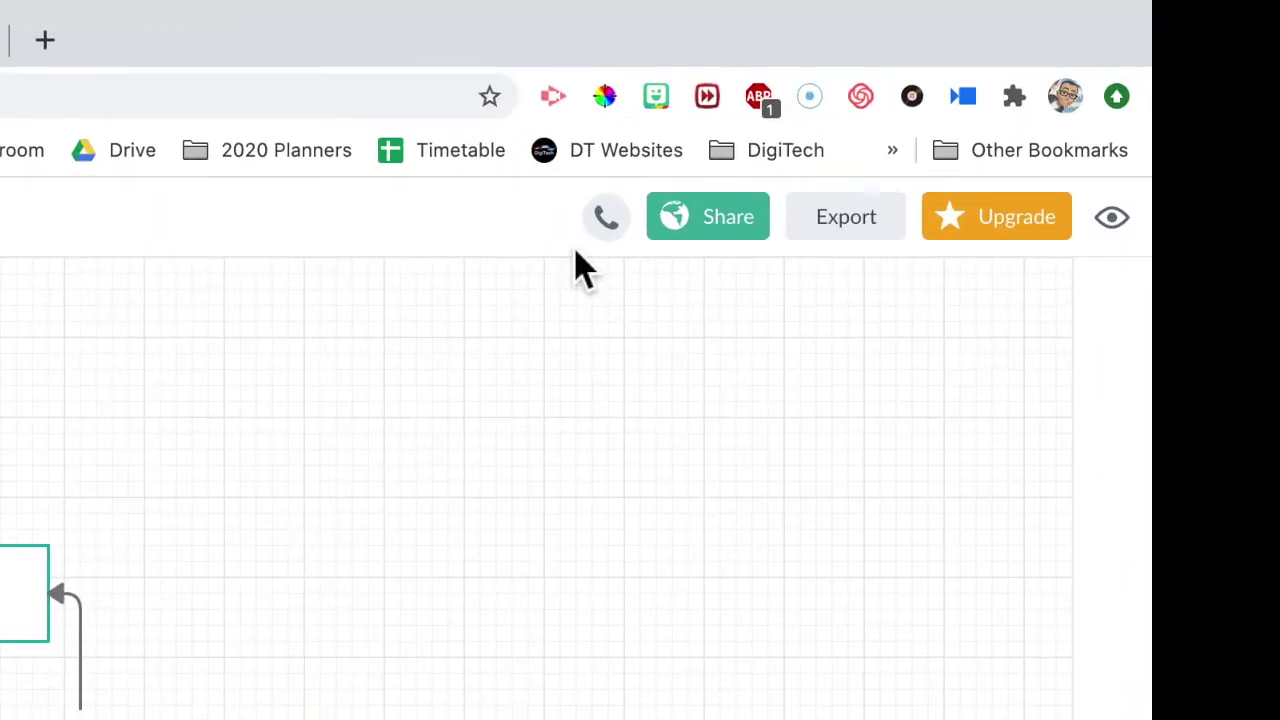
Export the diagram as PNG and rename the document 'Flow chart HappySad'
click(868, 212)
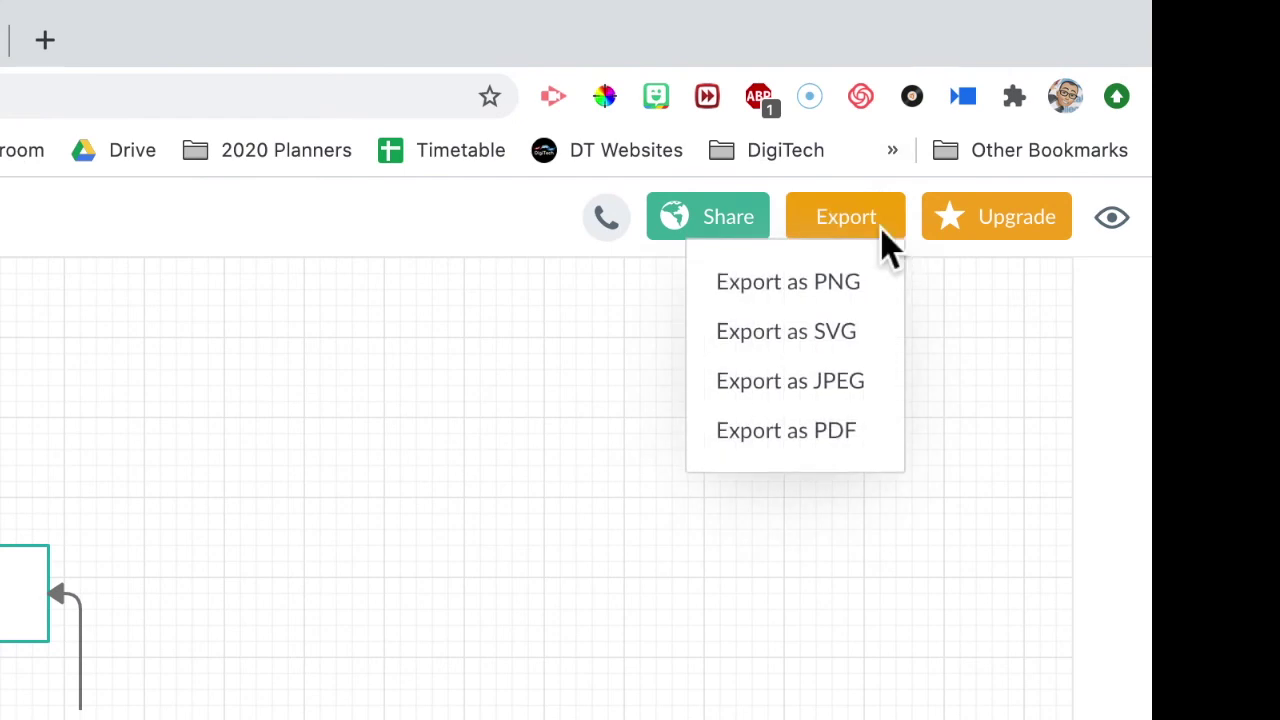
click(836, 290)
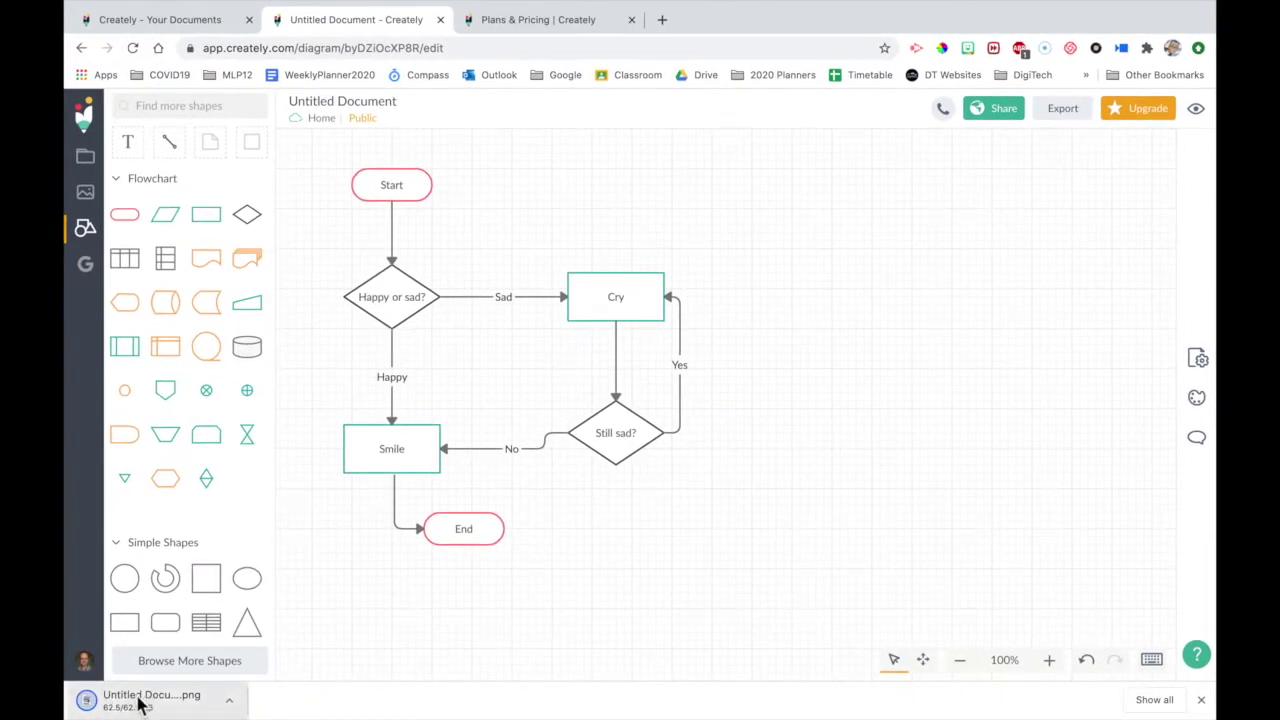
click(339, 103)
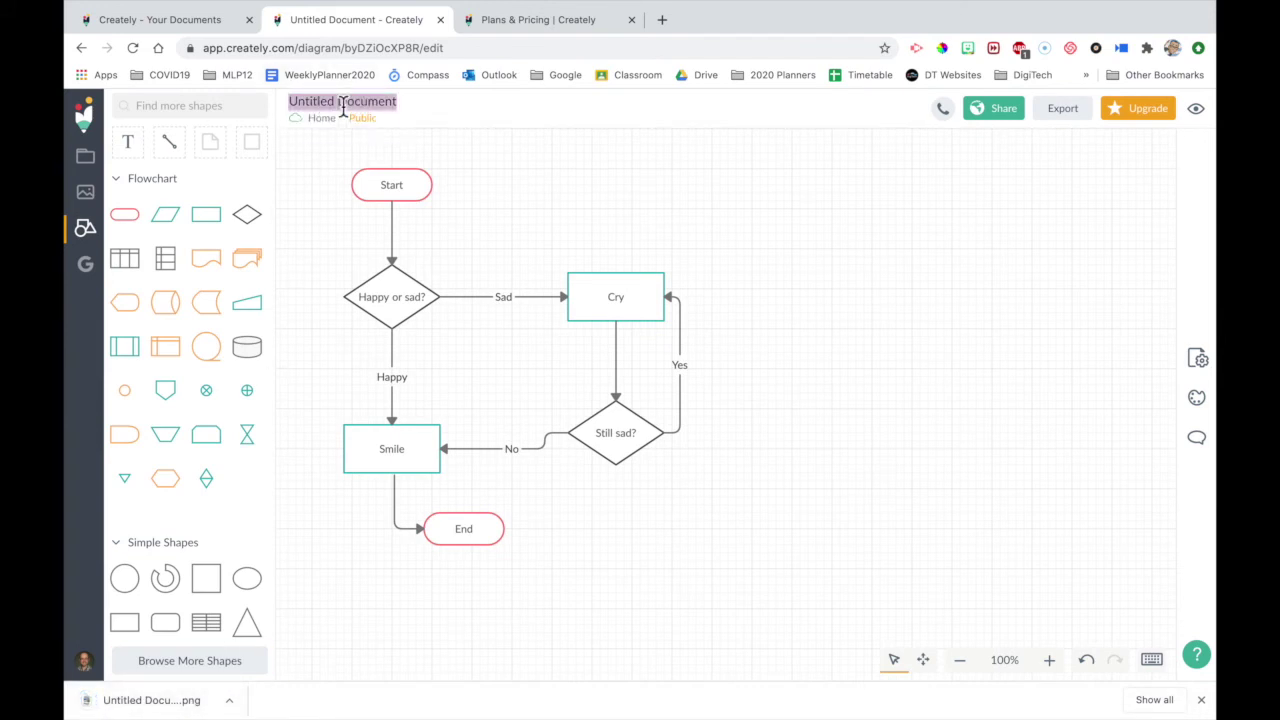
text(Flow chart HappySad)
key(Return)
Export the renamed diagram as PNG again and open the downloaded image
click(1078, 108)
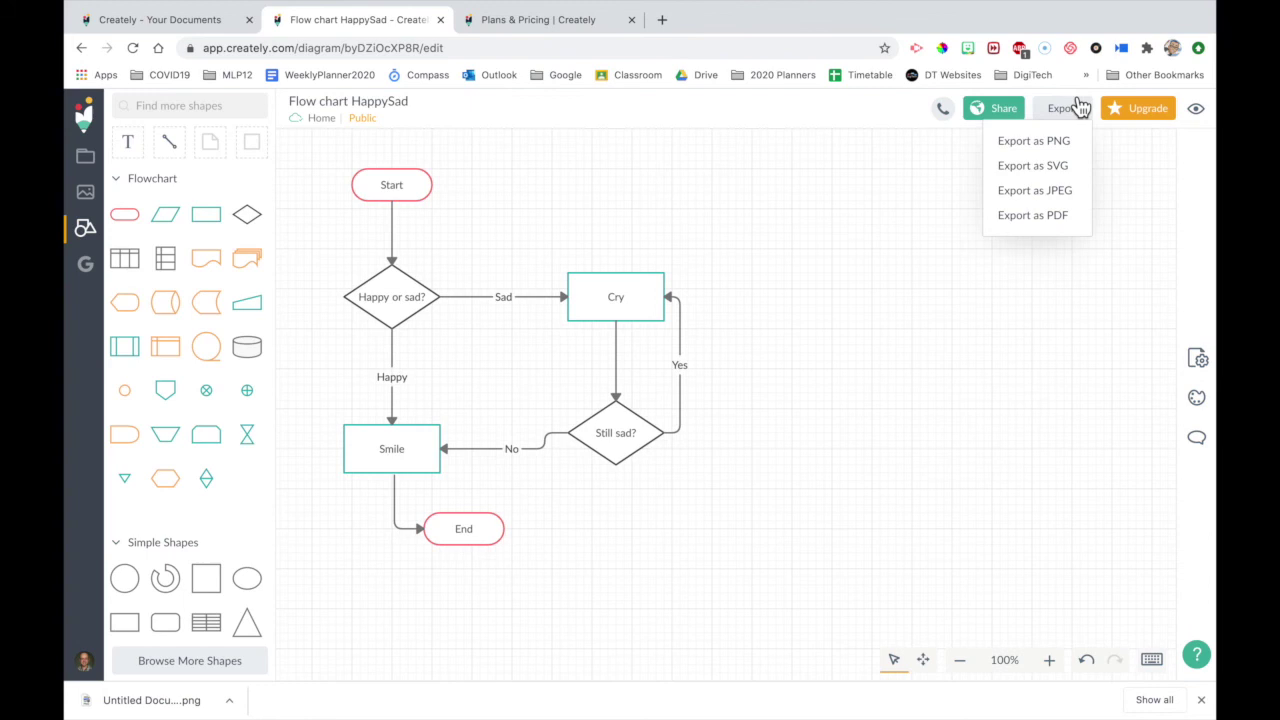
click(1050, 140)
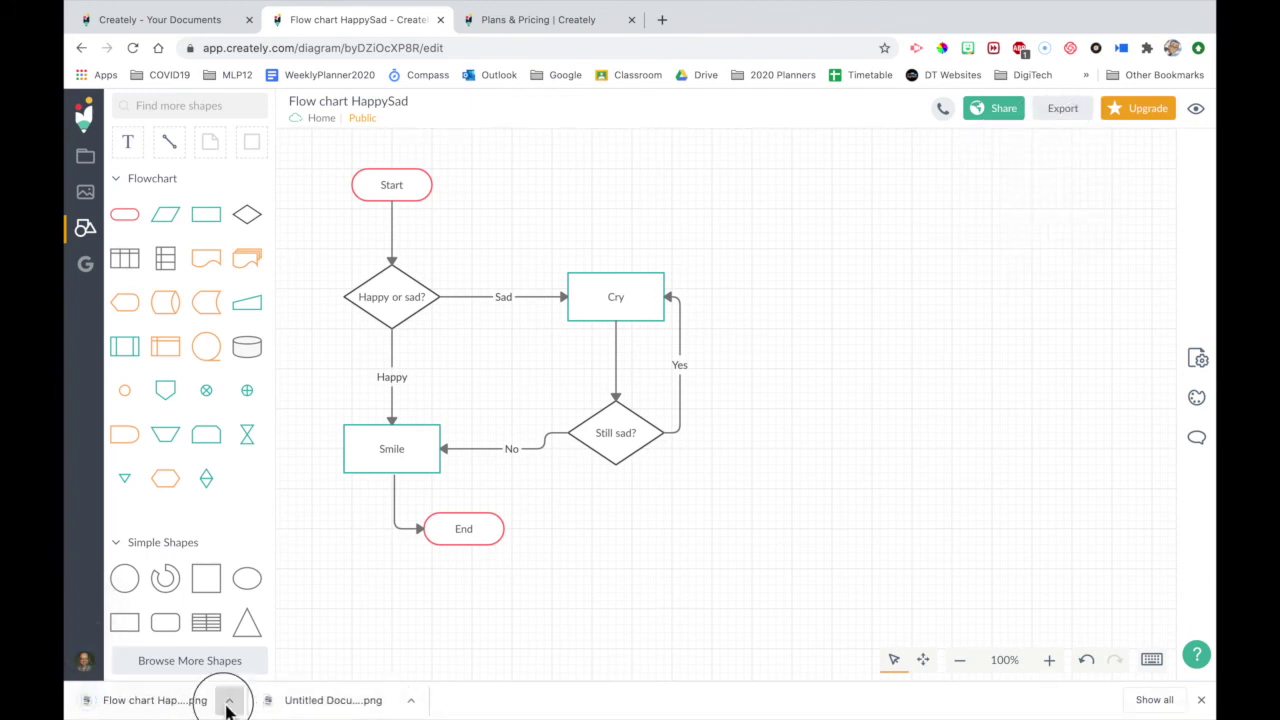
click(229, 700)
click(270, 640)
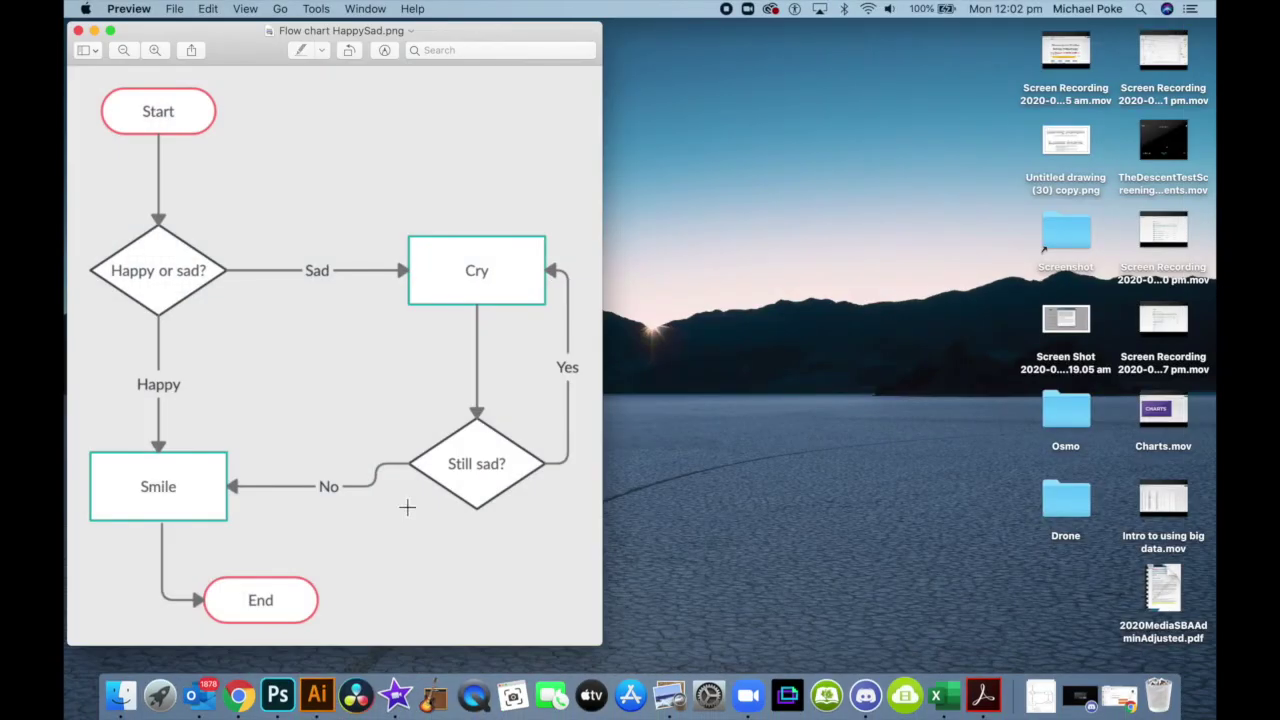
Move the Preview window showing Flow chart HappySad.png toward the screen centre
drag(212, 30, 423, 32)
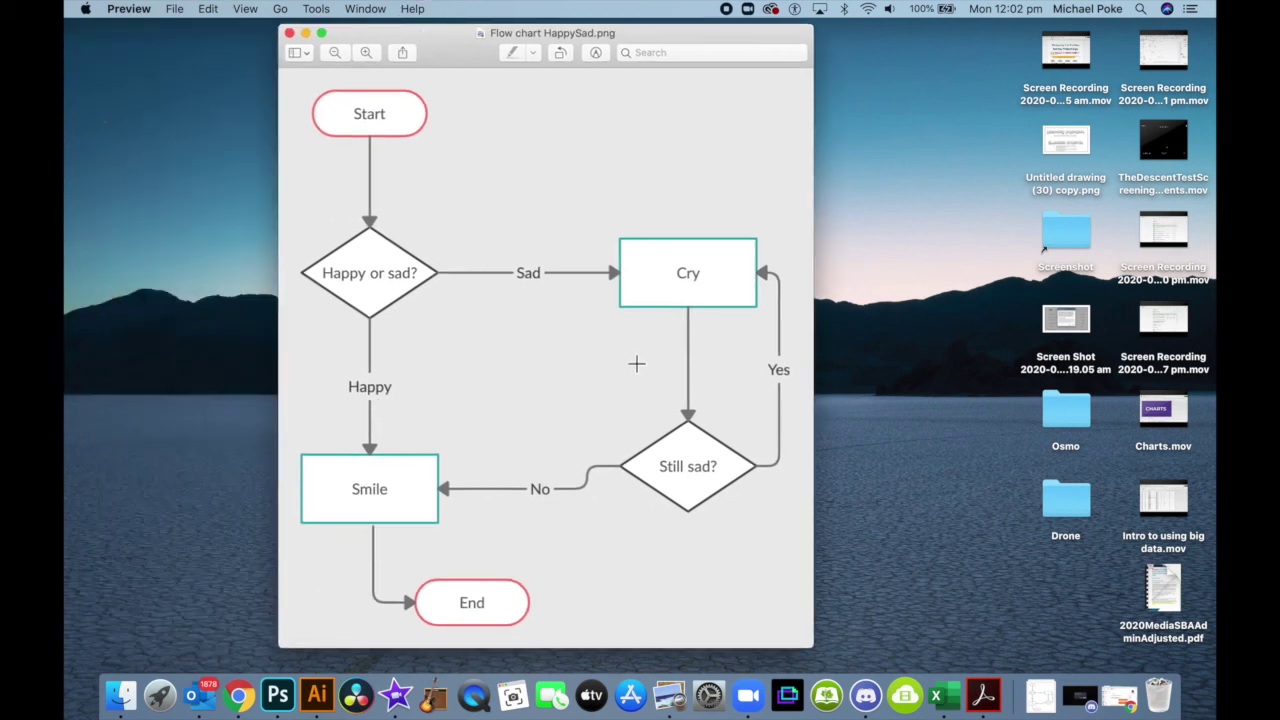